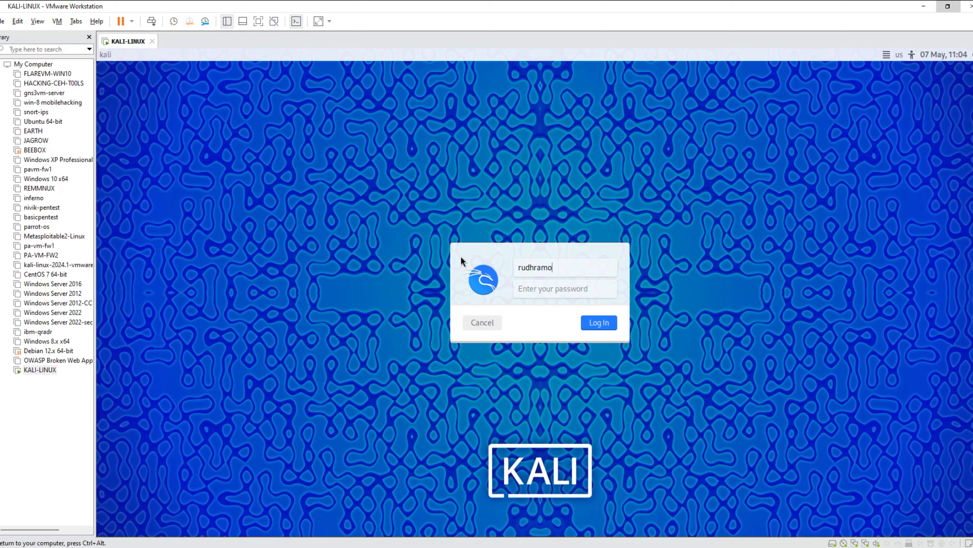
Log in to the Kali Linux virtual machine by entering the account password.
key("Tab")
type("•••••••••••••")
key("Return")
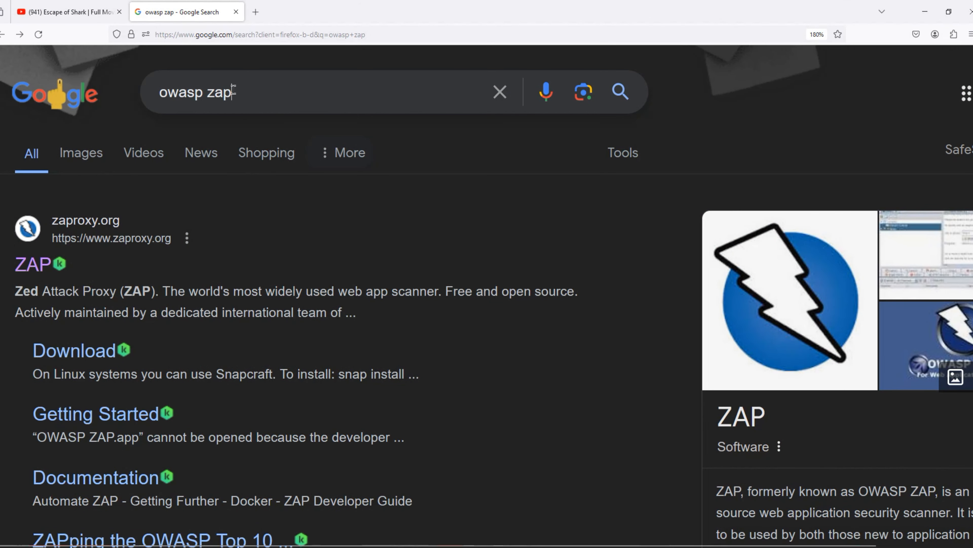
Switch to the host's Firefox, open the ZAP website from the owasp zap results and examine the installers on its download page.
left_click(233, 91)
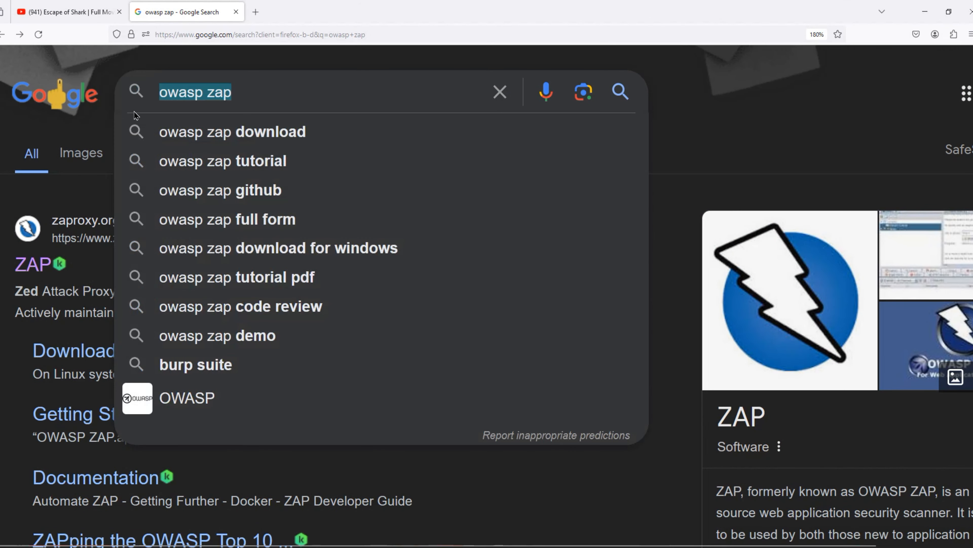
left_click(38, 262)
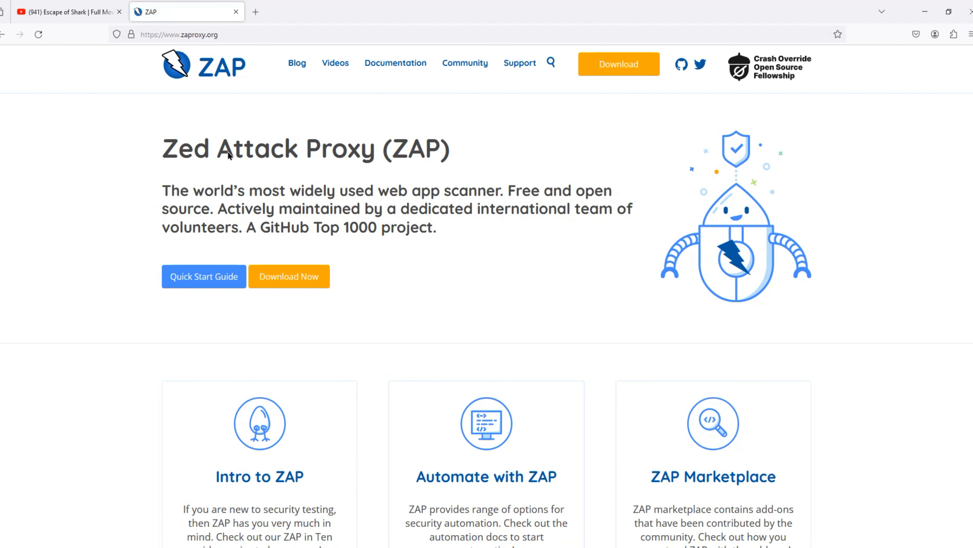
left_click(294, 272)
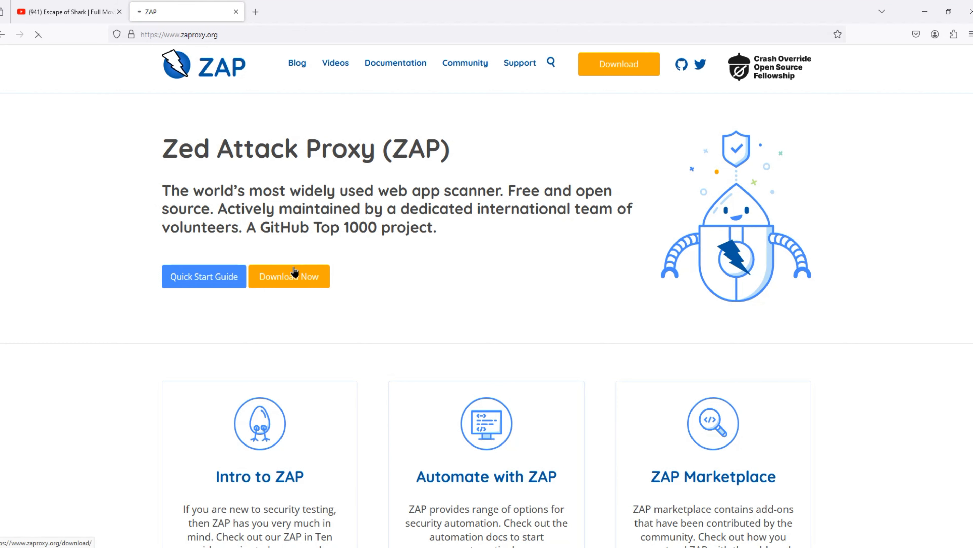
scroll(481, 247, "down", 3)
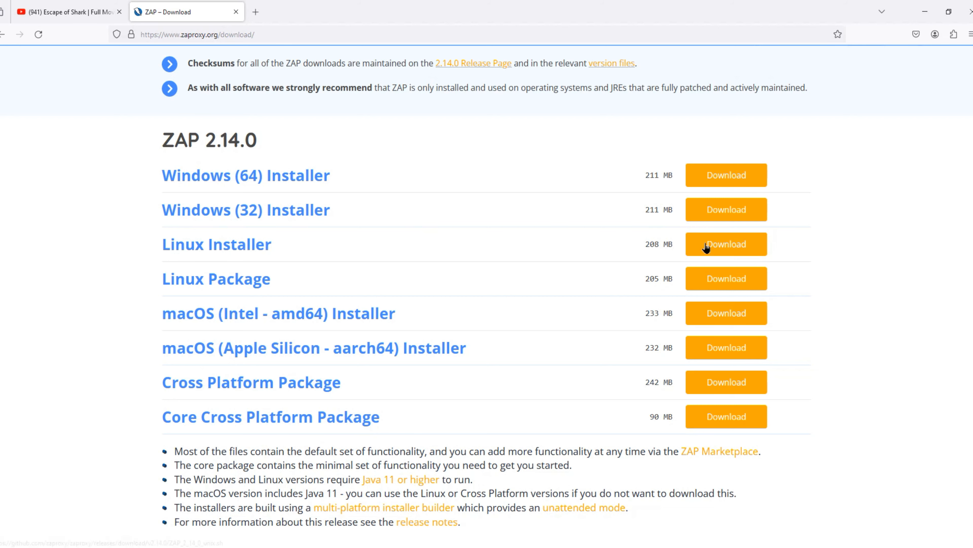
scroll(674, 234, "down", 3)
scroll(633, 383, "down", 1)
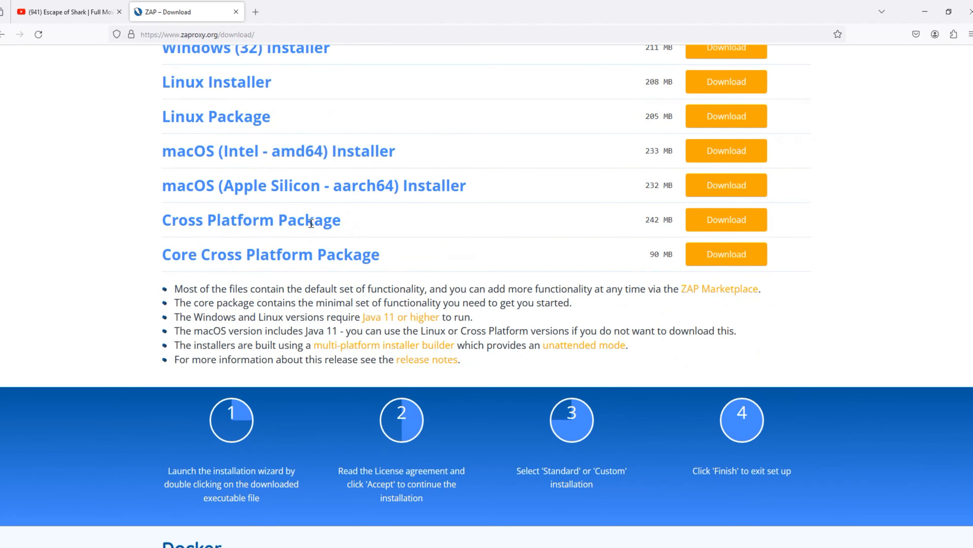
scroll(622, 484, "up", 4)
Switch to the KALI-LINUX virtual machine in VMware Workstation and open duckduckgo.com in its Firefox browser.
mouse_move(681, 541)
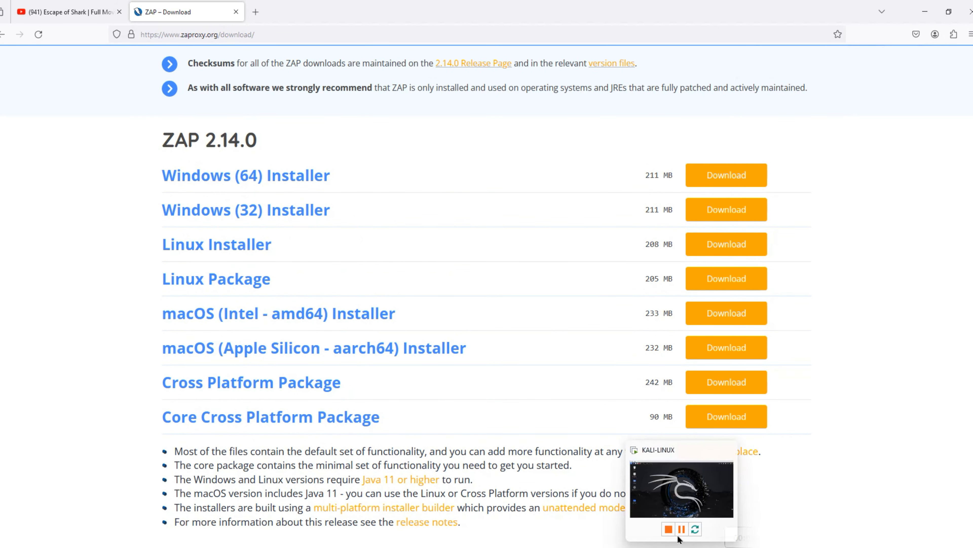
left_click(681, 497)
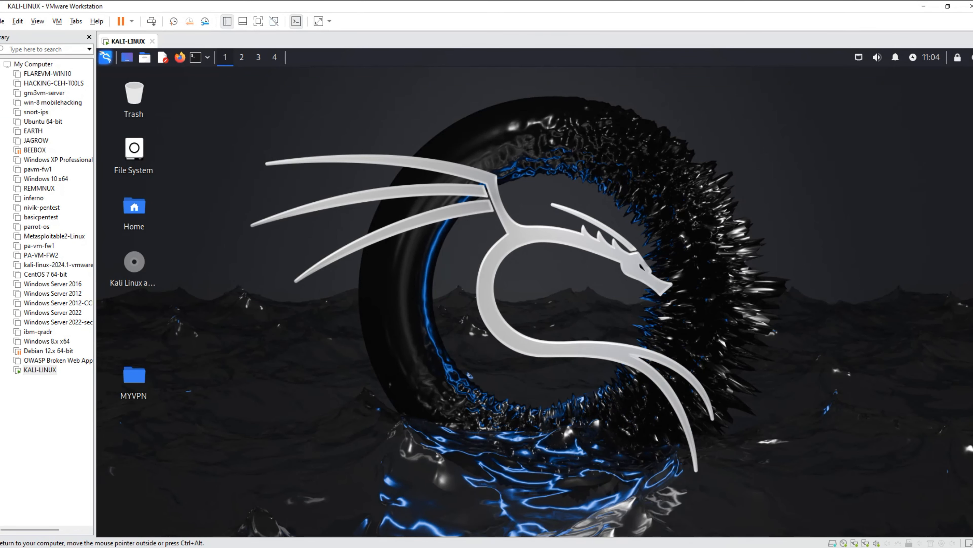
left_click(180, 58)
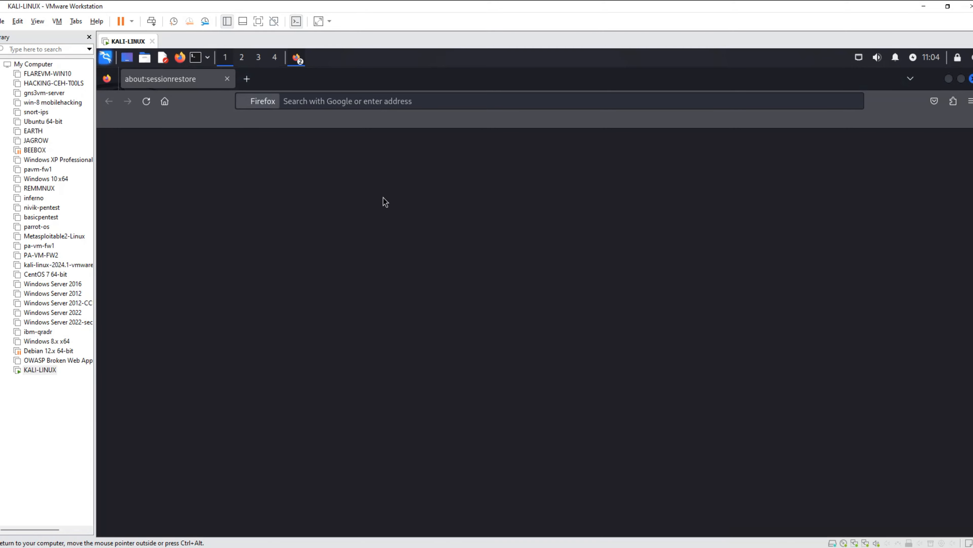
left_click(397, 95)
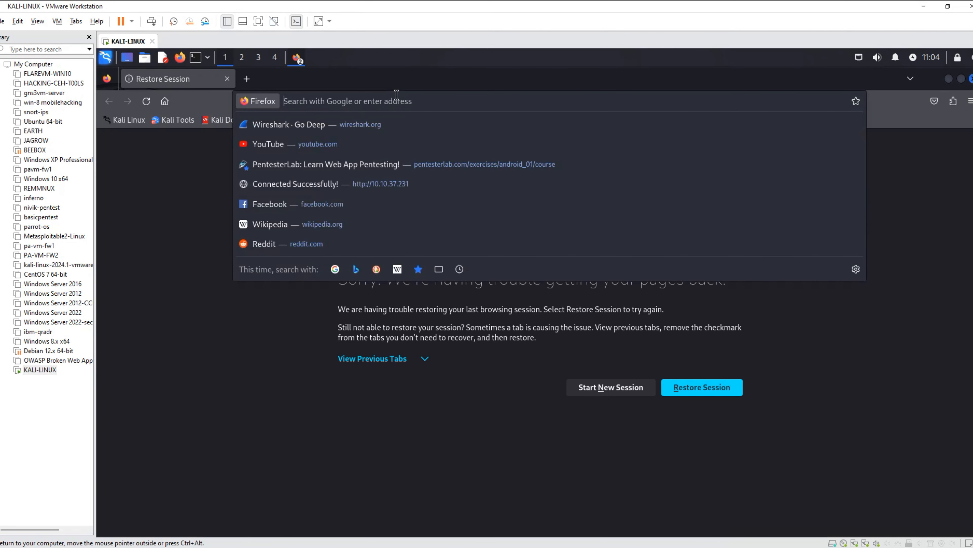
type("duckduck")
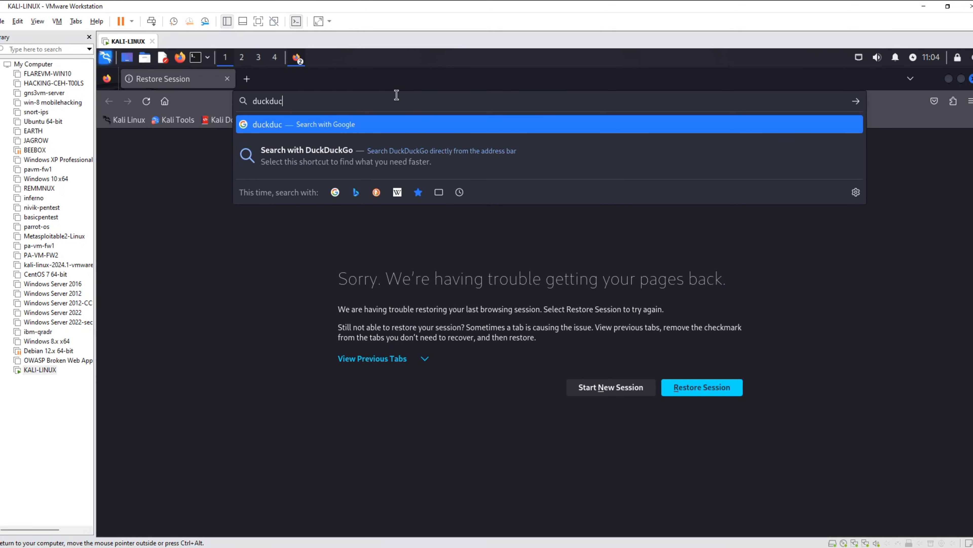
type("go.com")
key("Return")
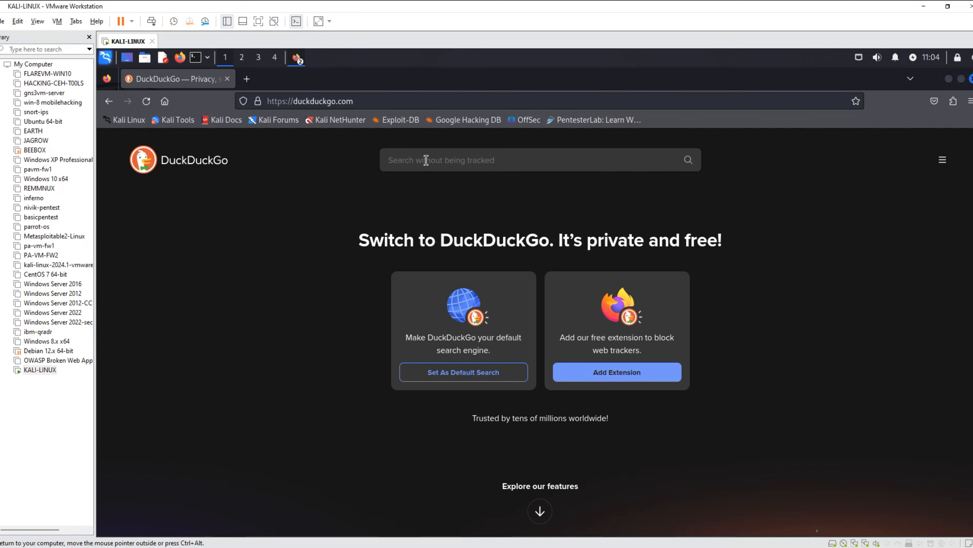
Search DuckDuckGo for owasp zap download and open the zaproxy.org download page from the results.
type("owasp z")
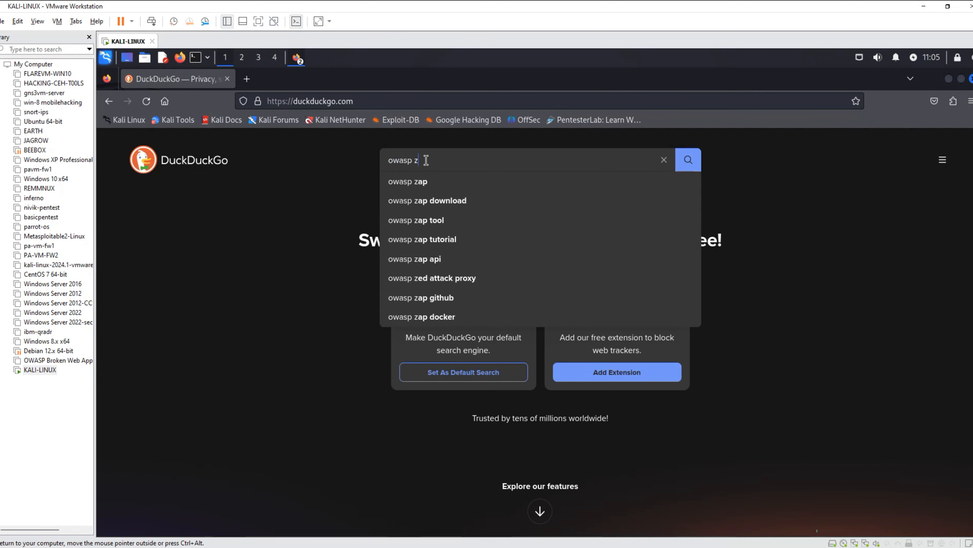
type("ap")
key("Down")
key("Down")
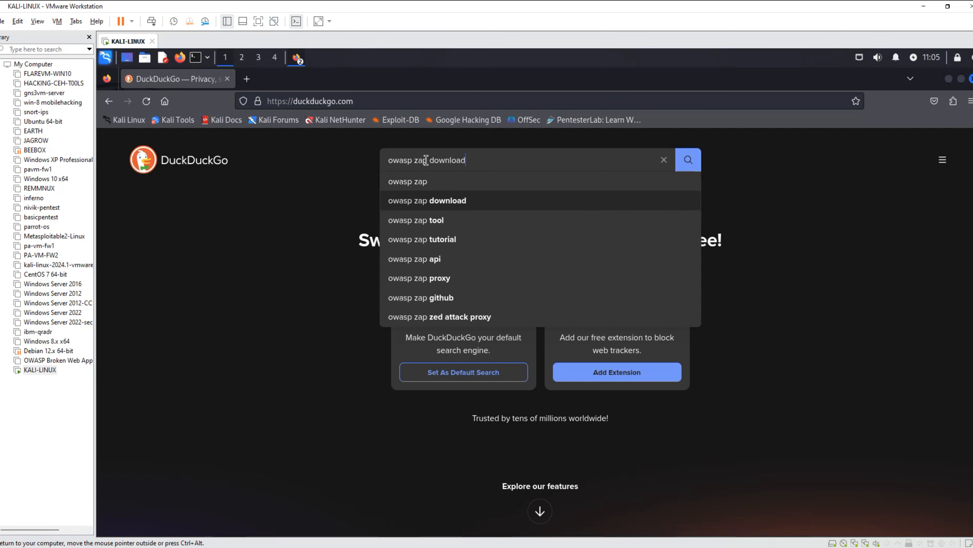
key("Return")
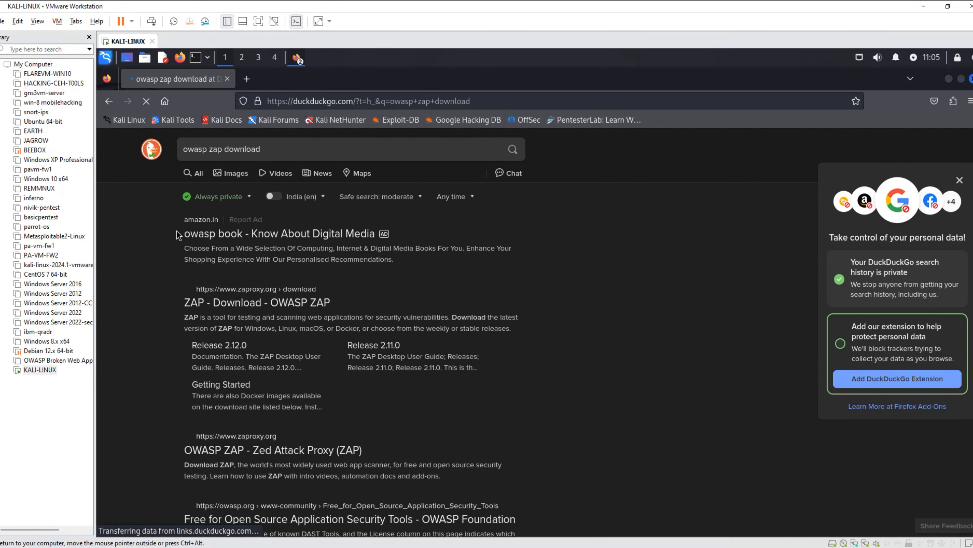
left_click(240, 301)
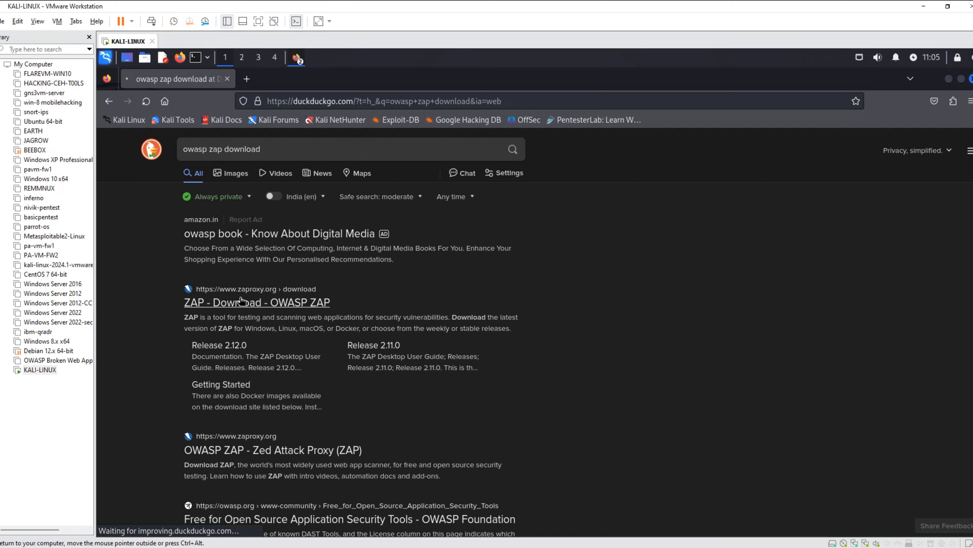
Download the Linux Installer of ZAP 2.14.0 from the download page.
scroll(241, 303, "down", 7)
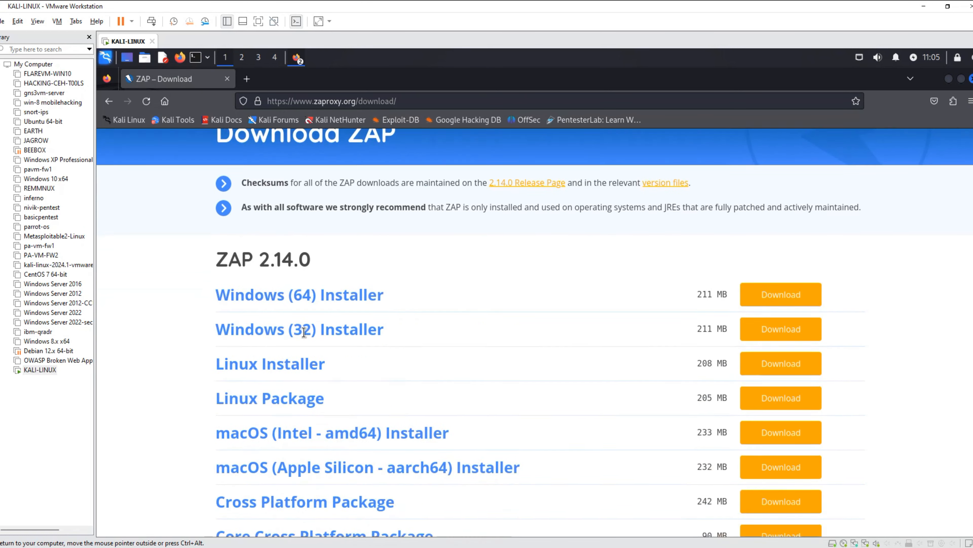
scroll(296, 335, "up", 4)
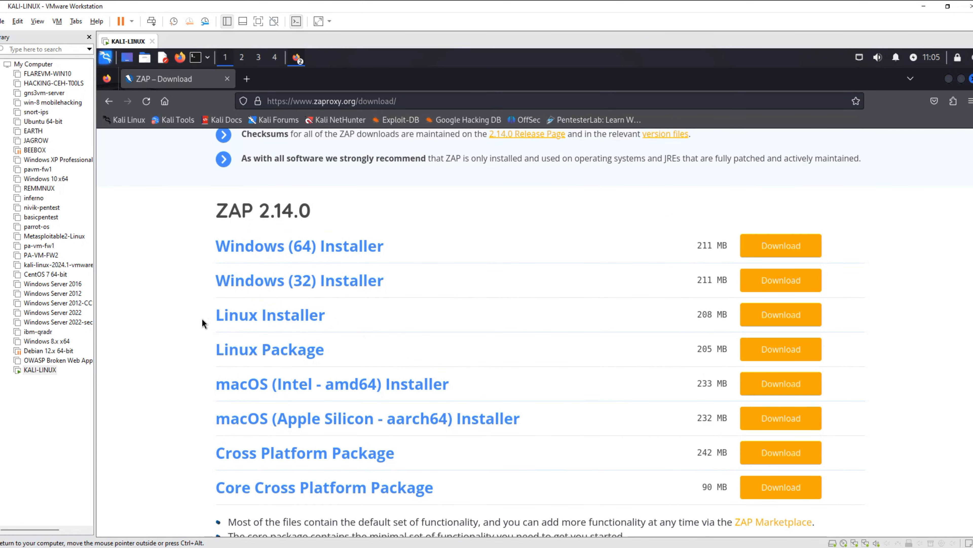
left_click(773, 318)
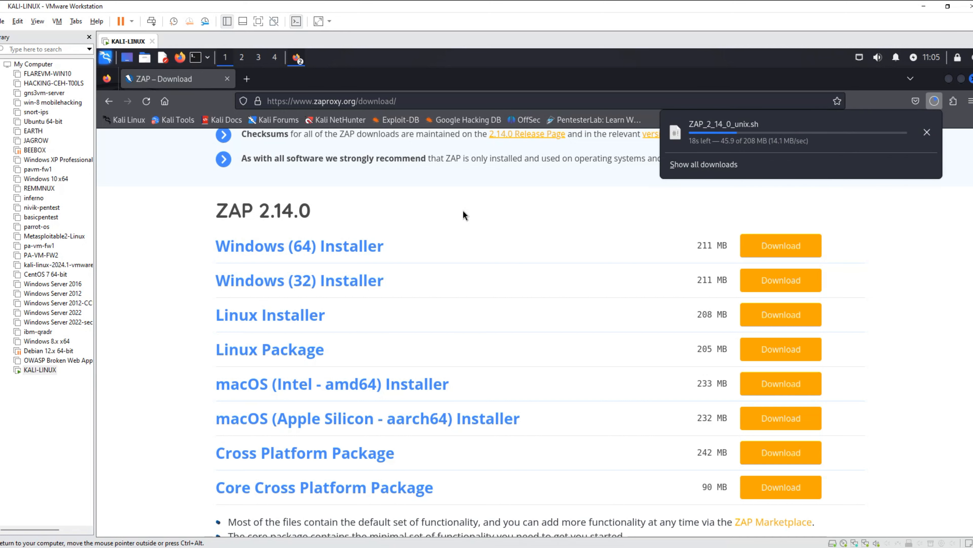
scroll(462, 211, "down", 6)
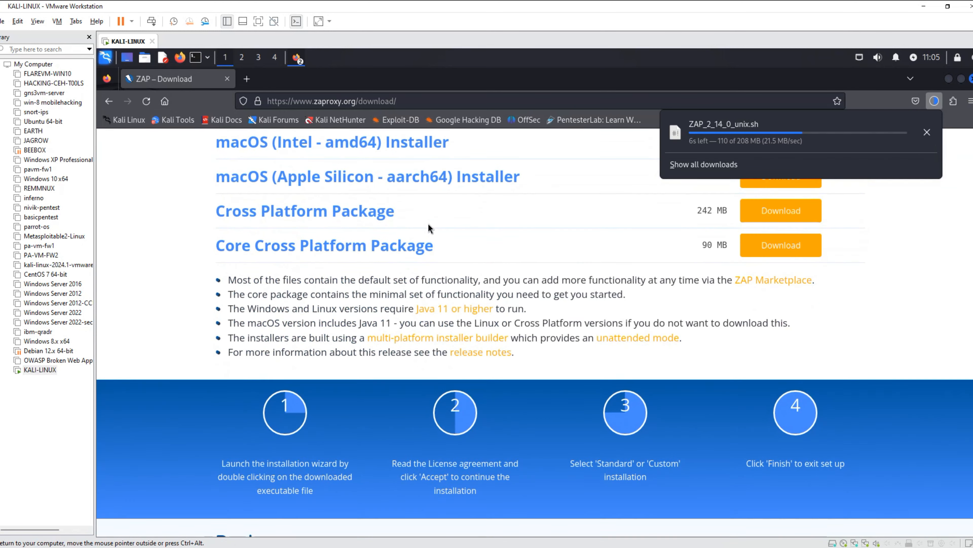
scroll(428, 223, "up", 6)
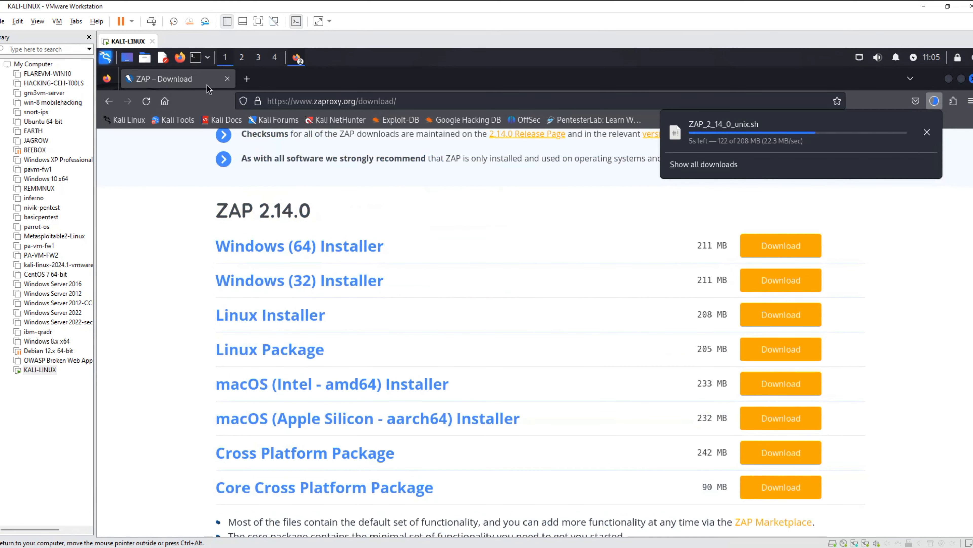
Duplicate the ZAP download tab and open the site's Documentation page in the copy to look through its guides.
right_click(187, 87)
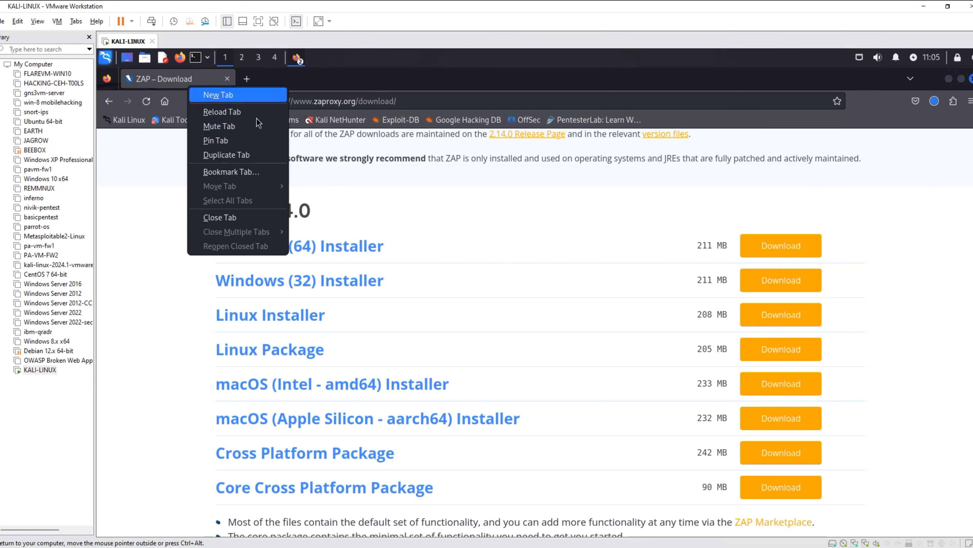
left_click(245, 154)
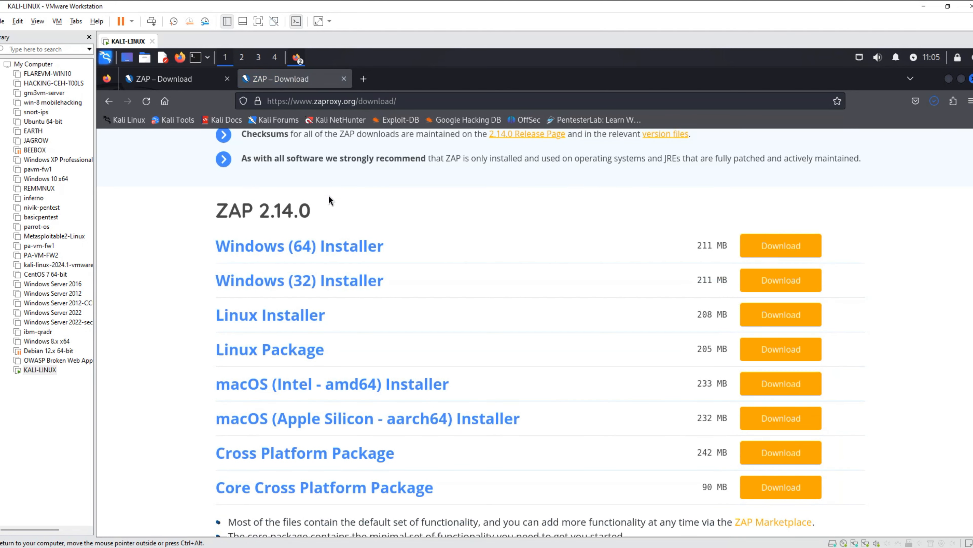
scroll(330, 200, "up", 3)
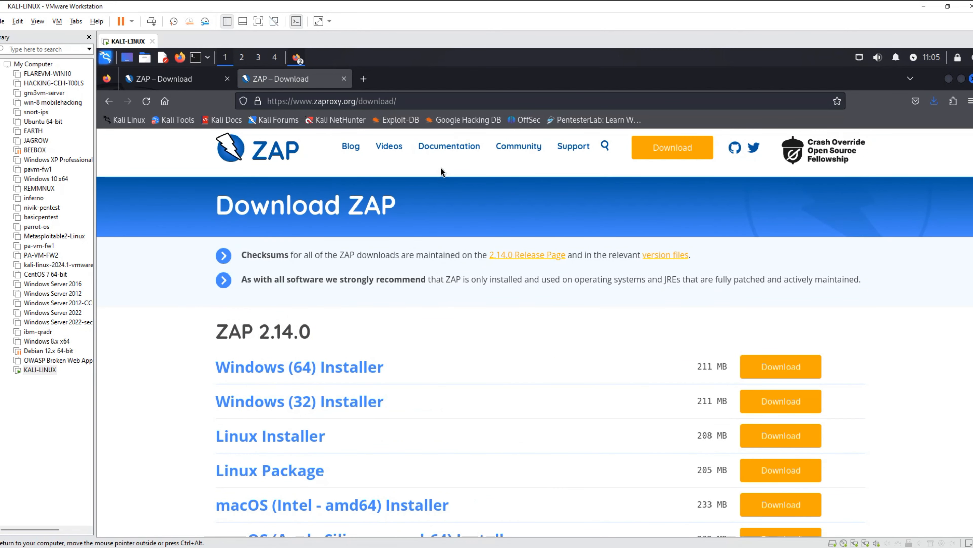
left_click(445, 149)
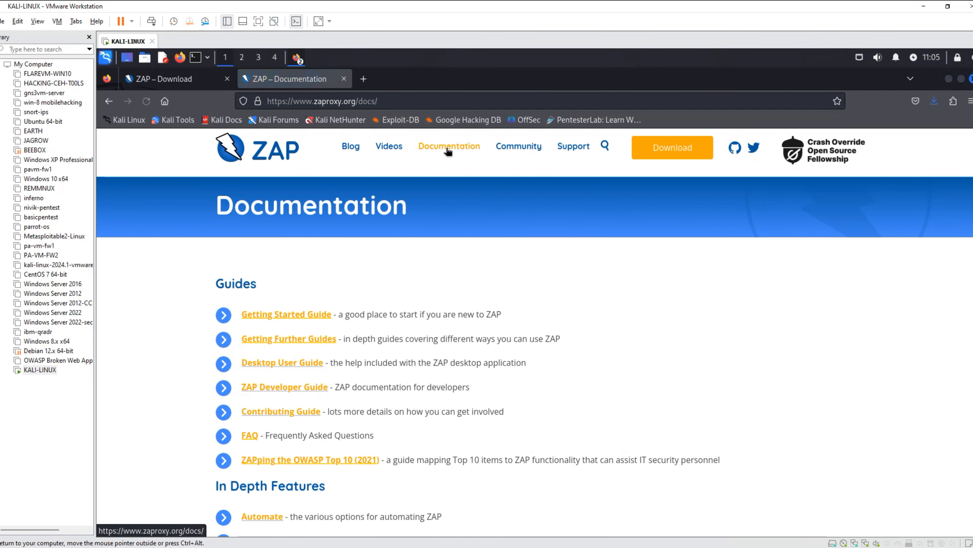
scroll(464, 178, "down", 3)
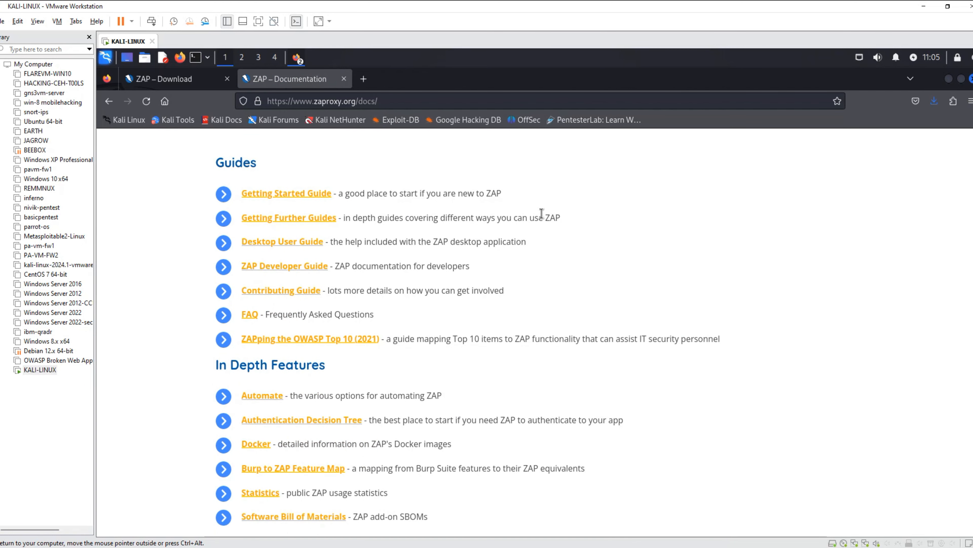
scroll(370, 207, "down", 5)
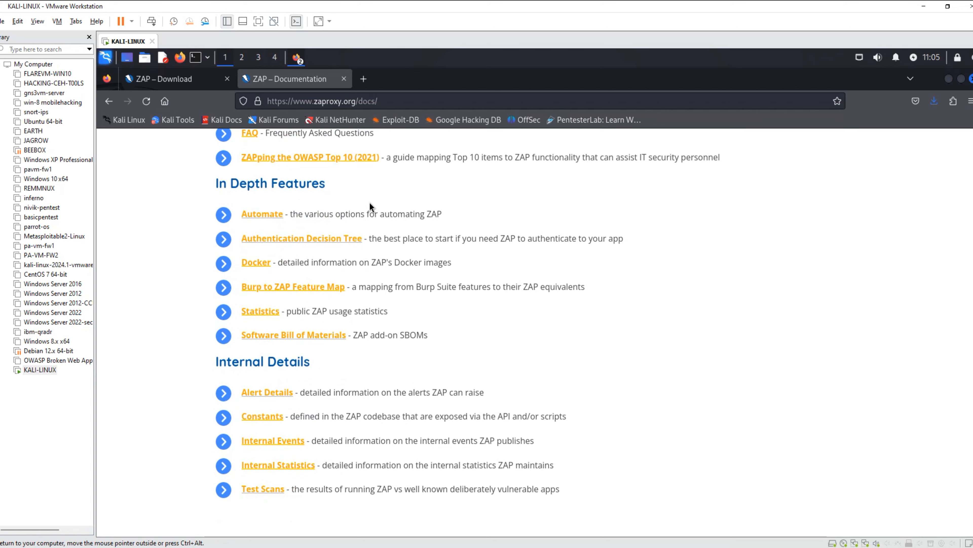
scroll(370, 207, "up", 8)
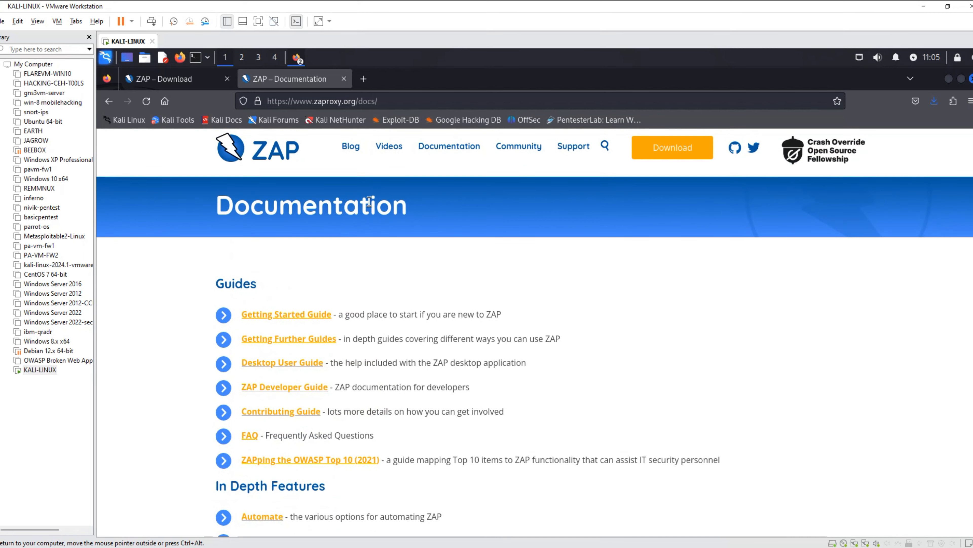
Open the Getting Started Guide and read through its pentesting, Introducing ZAP, and Install and Configure ZAP sections.
left_click(276, 315)
scroll(381, 303, "down", 5)
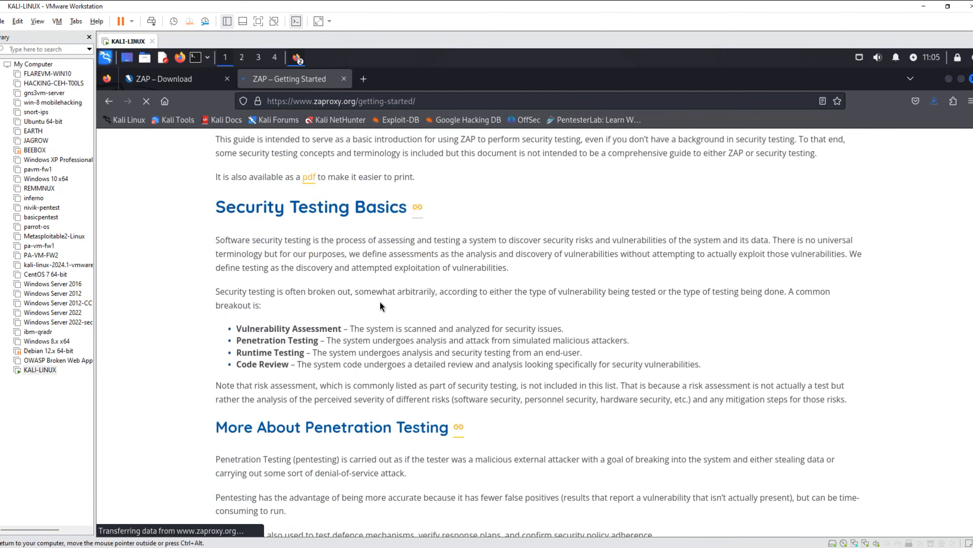
scroll(381, 303, "down", 9)
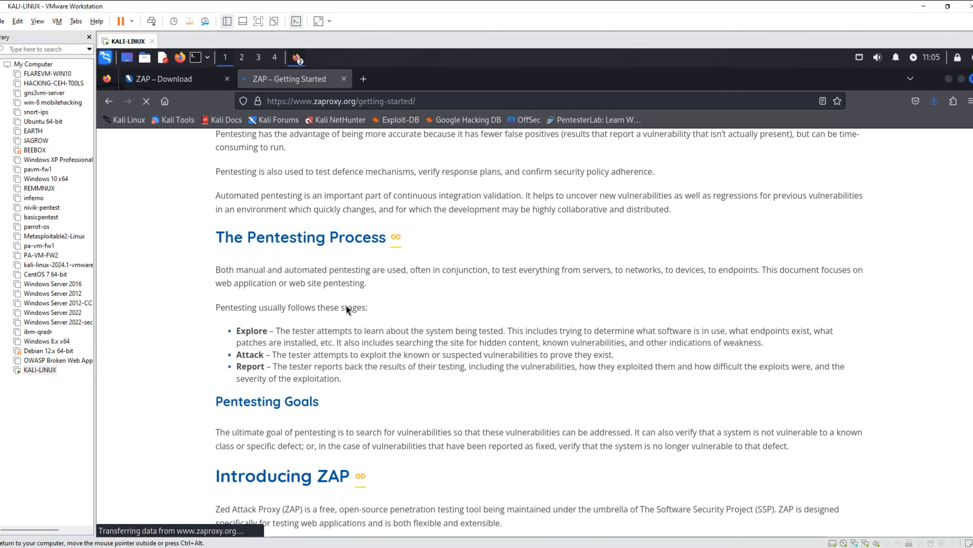
scroll(347, 309, "down", 8)
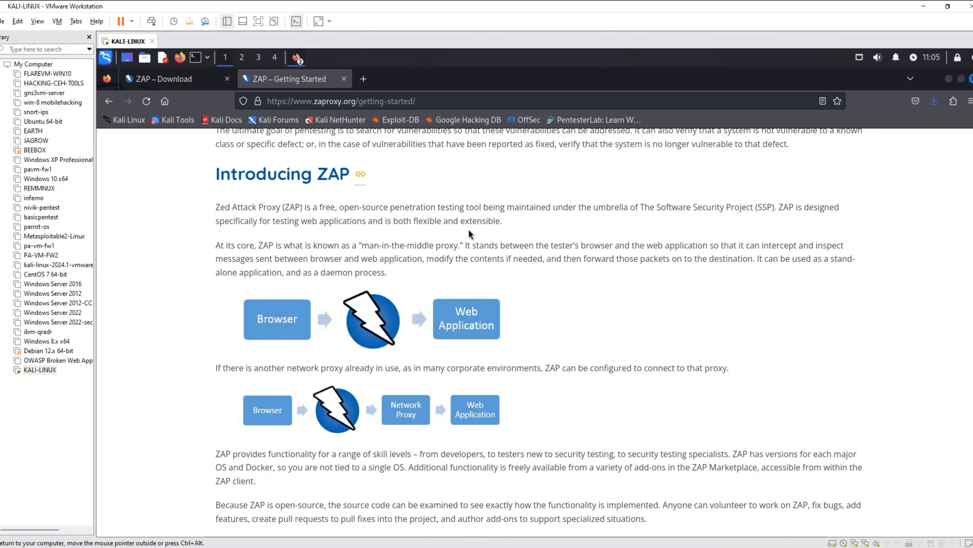
scroll(470, 234, "down", 3)
scroll(488, 216, "up", 3)
left_click_drag(378, 206, 506, 222)
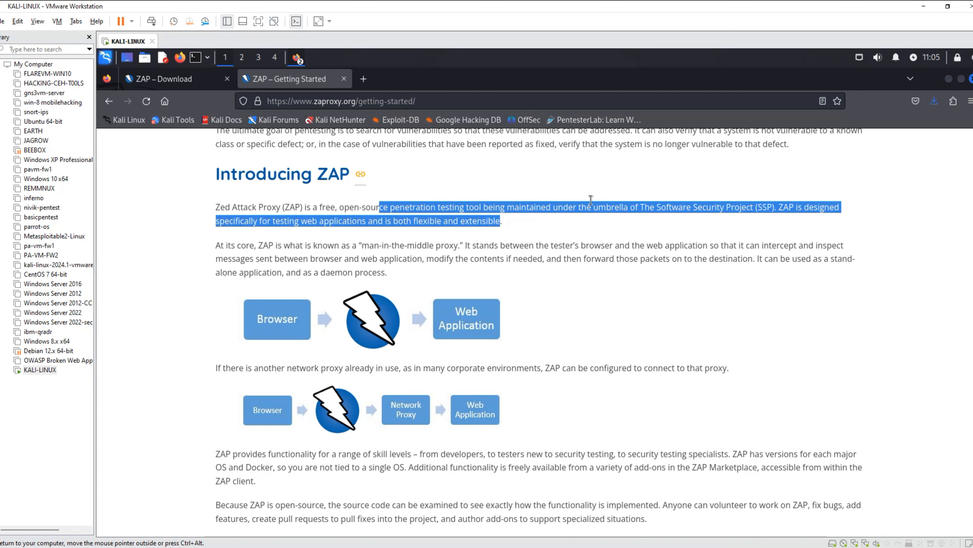
left_click(573, 242)
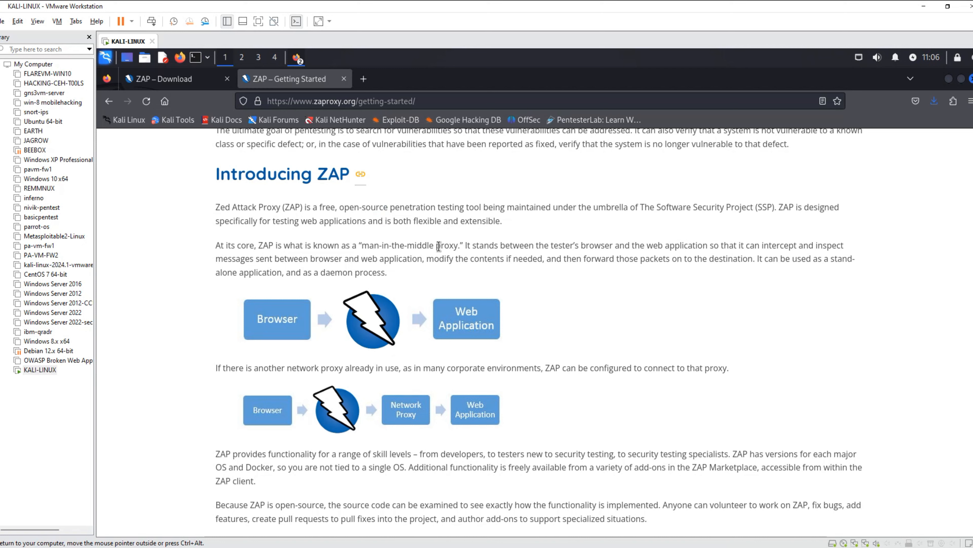
scroll(359, 254, "down", 3)
scroll(401, 306, "down", 3)
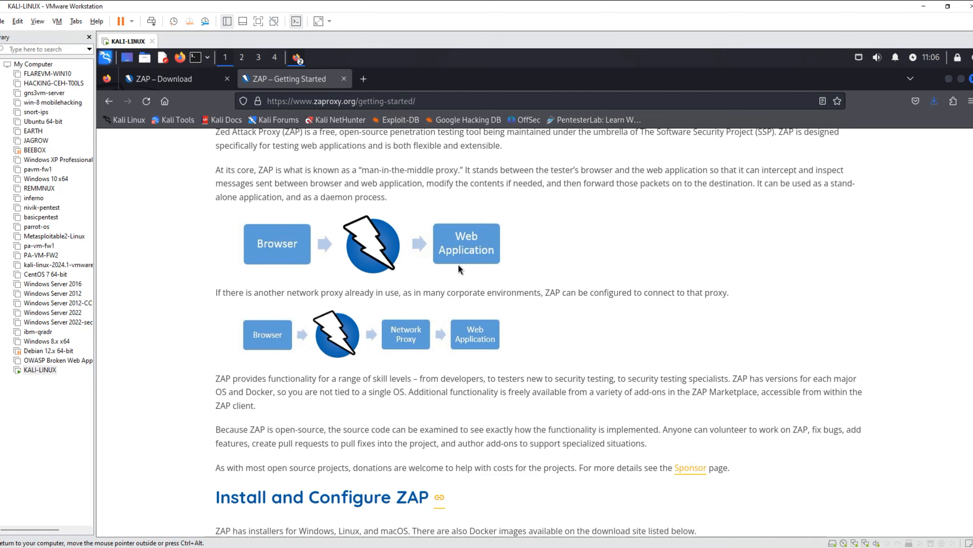
scroll(432, 276, "down", 5)
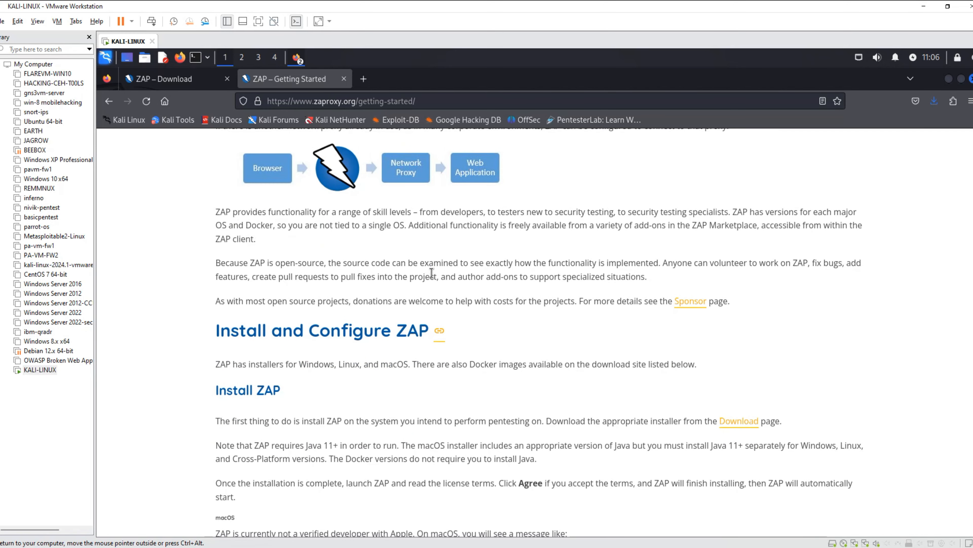
Read the Install ZAP and Persisting a Session sections of the Getting Started guide.
scroll(372, 287, "down", 10)
scroll(371, 288, "down", 5)
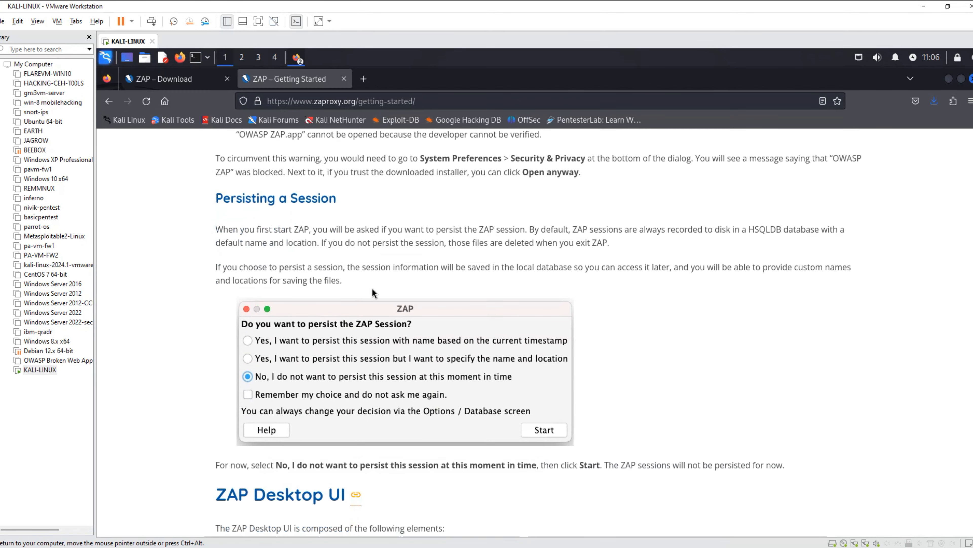
scroll(350, 291, "up", 8)
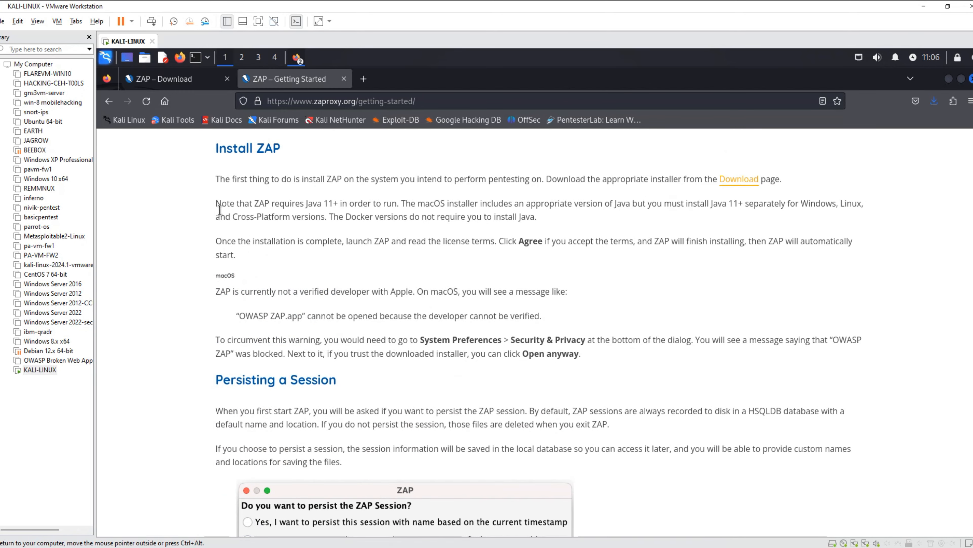
scroll(219, 210, "down", 6)
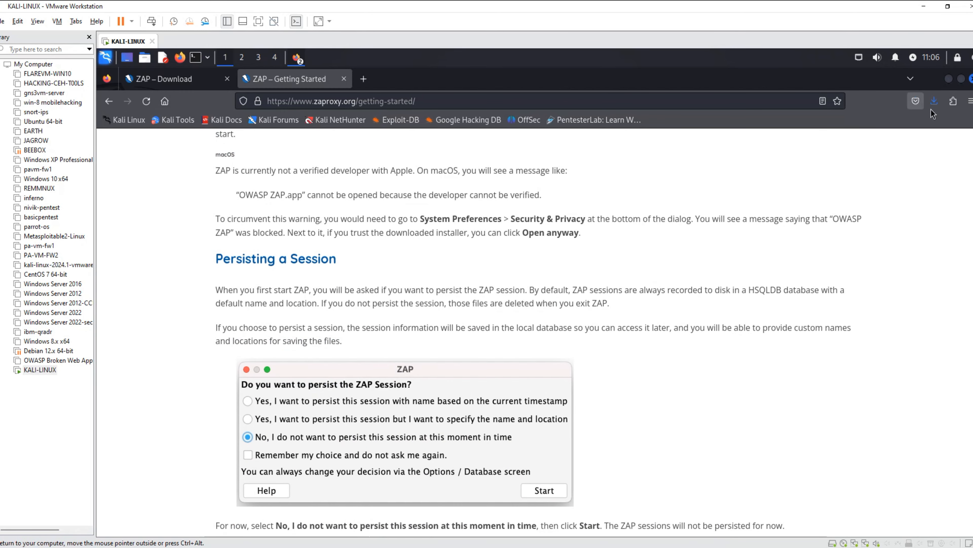
Show the downloaded ZAP_2_14_0_unix.sh in its folder, open a terminal there, and list the files with ls -l.
left_click(935, 101)
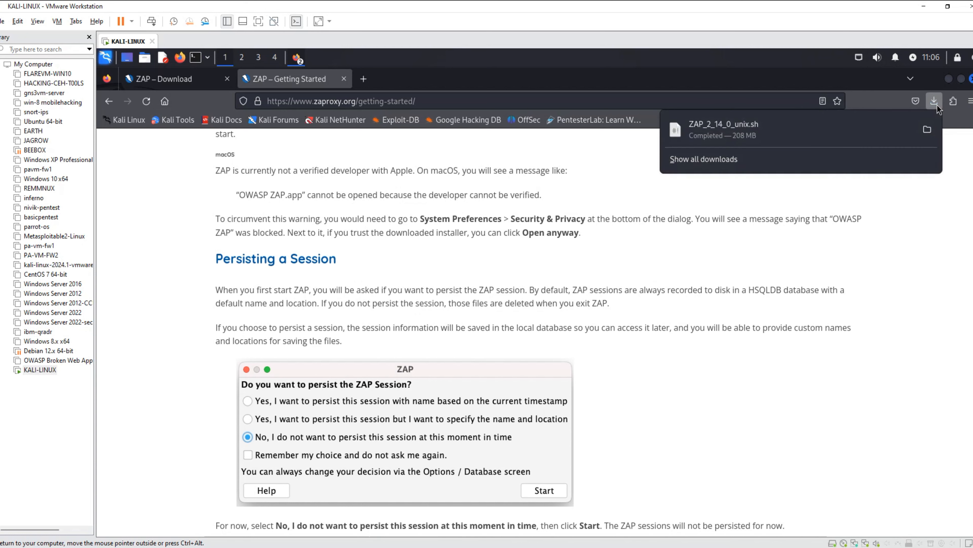
left_click(927, 129)
right_click(308, 221)
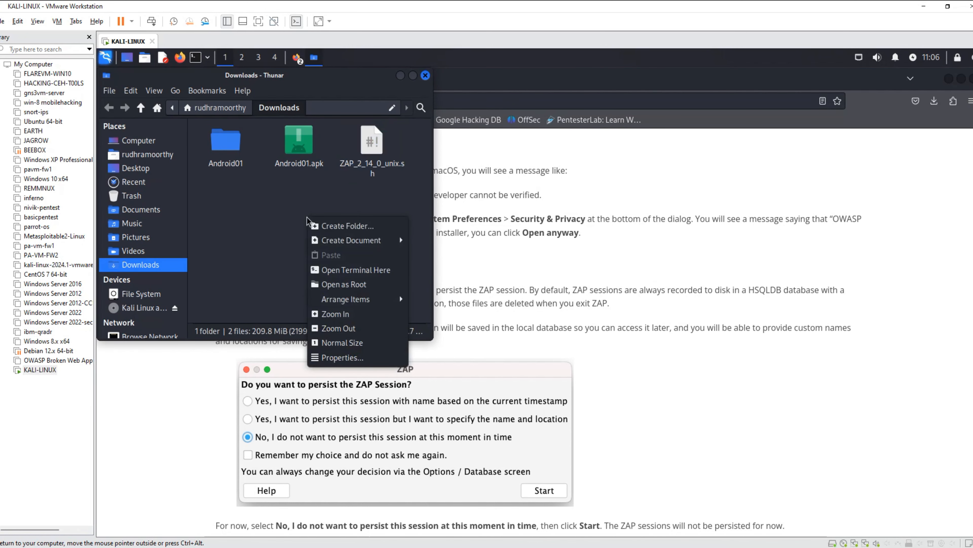
left_click(356, 269)
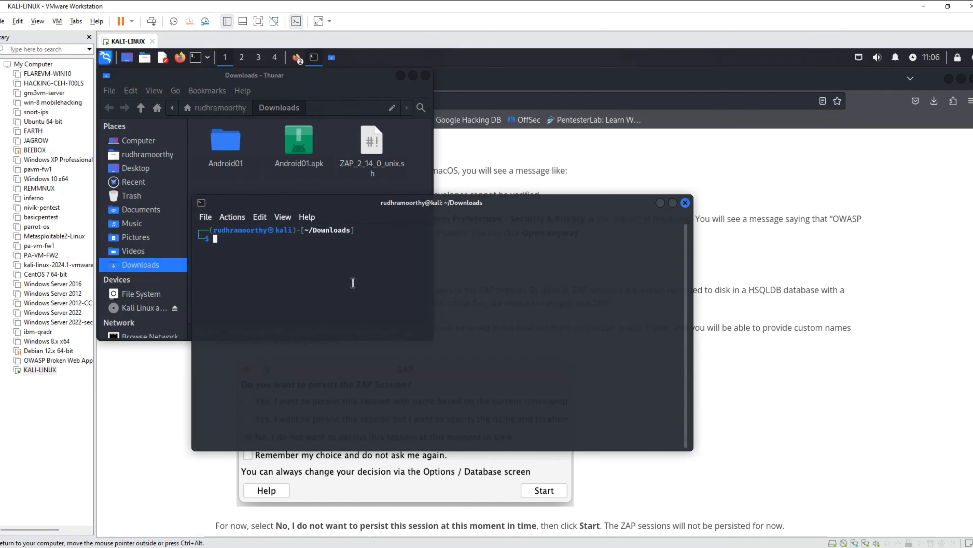
type("ls -l")
key("Return")
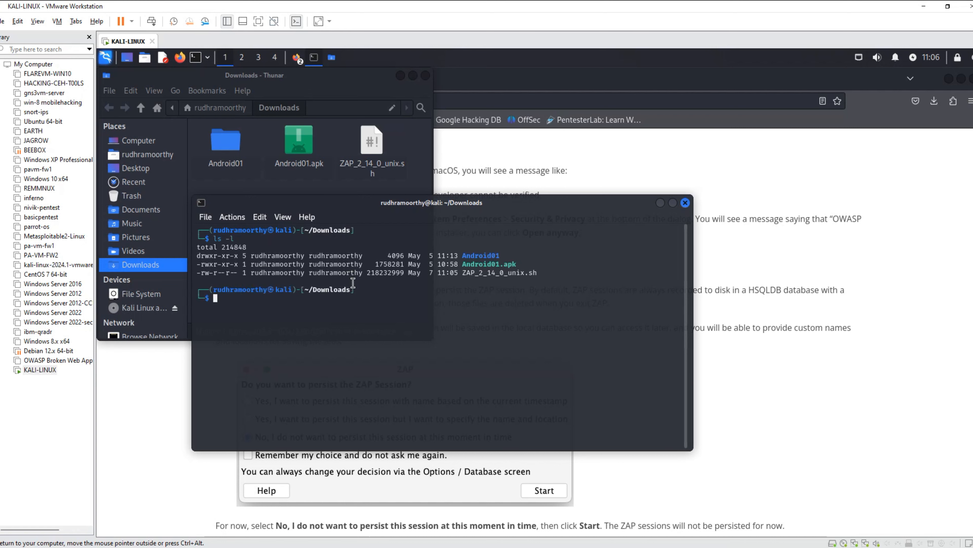
Make ZAP_2_14_0_unix.sh executable with chmod +x and list the folder's file permissions again.
type("chmod ")
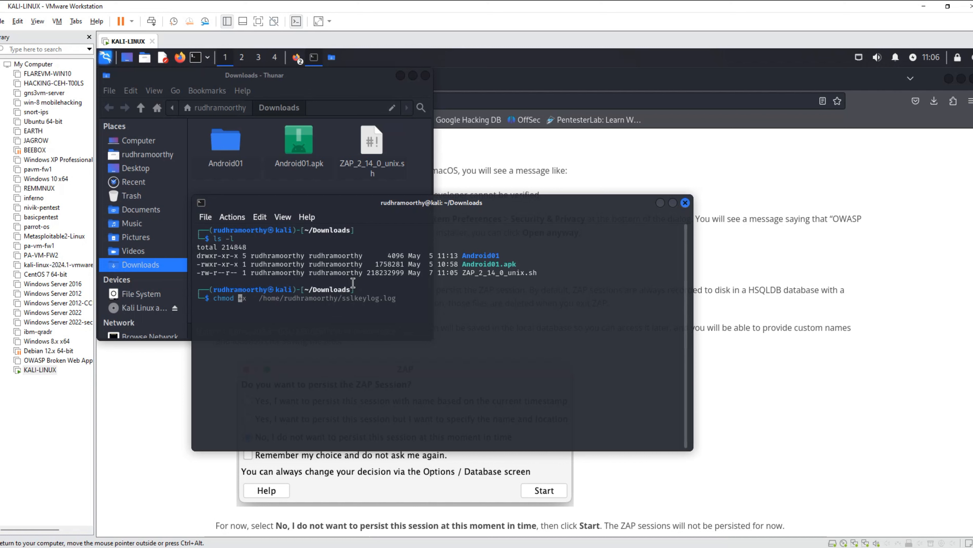
type("+x ZAP")
key("Tab")
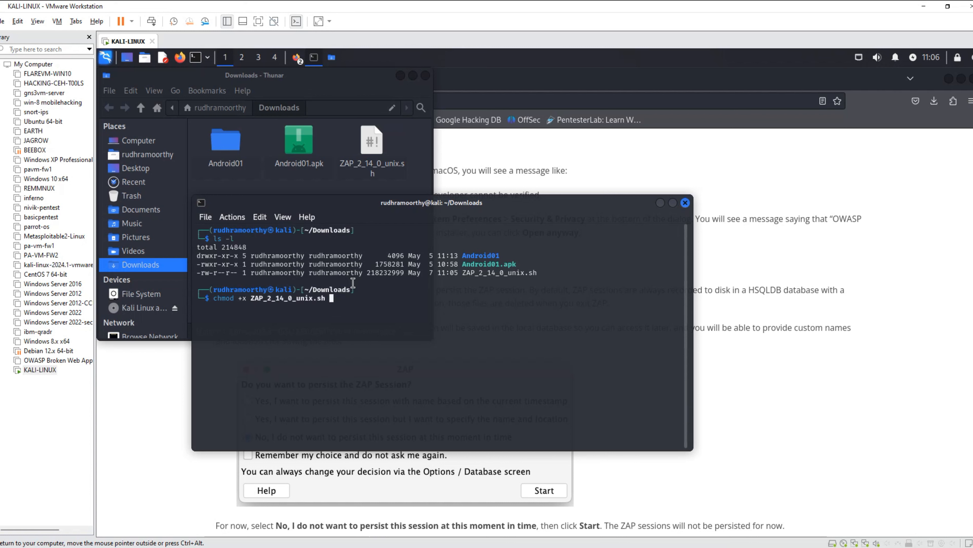
key("Return")
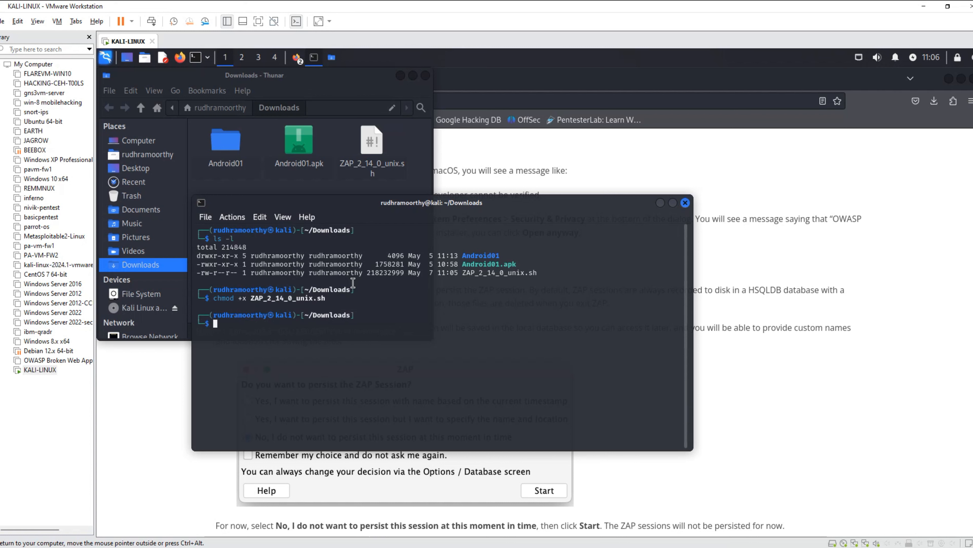
type("ls  -l")
key("Return")
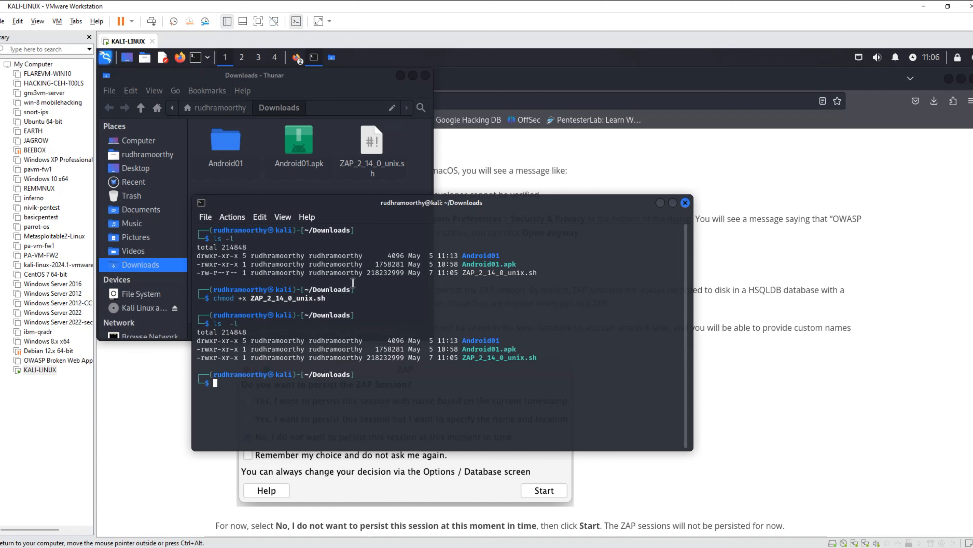
Try to switch to the root account with su -, entering the root password at each prompt.
type("su -")
key("Return")
key("Return")
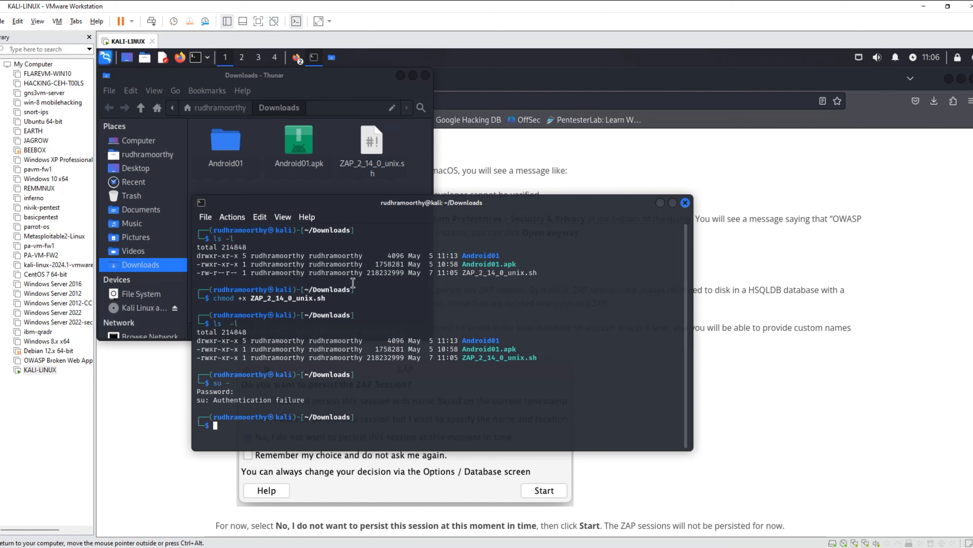
type("su -")
key("Return")
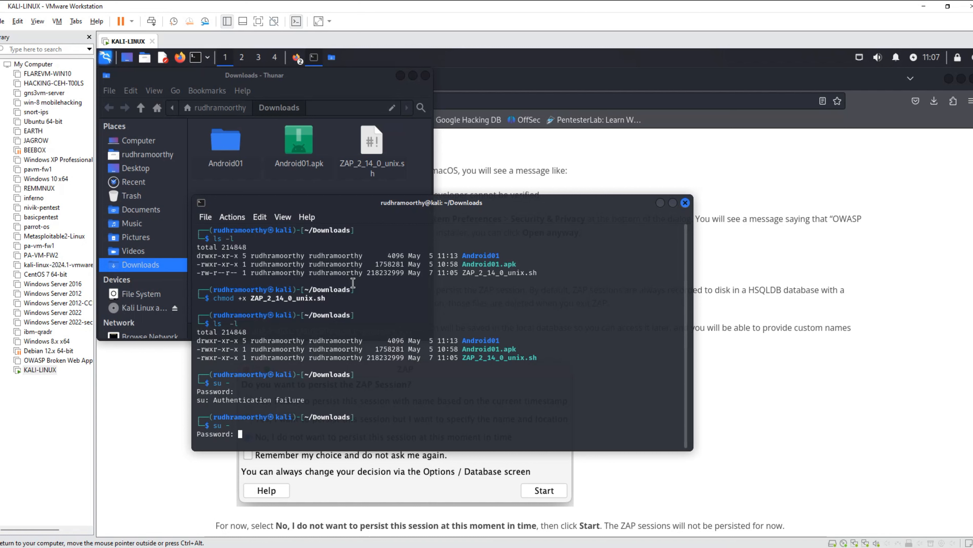
key("Return")
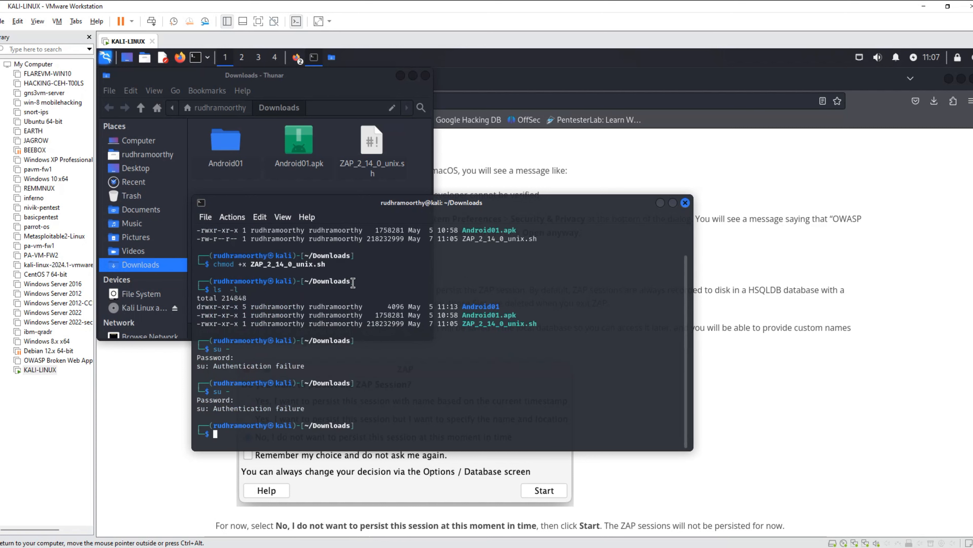
type("export SSLKEYLOG =\"/home/rudhramoorthy/sslkeylog.log\"")
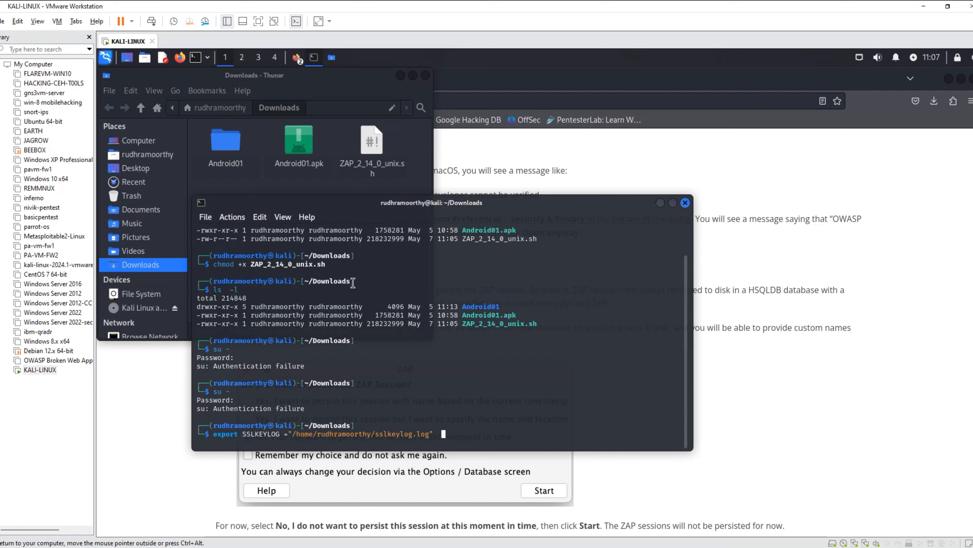
key("Left")
key("Left")
key("Left")
key("Left")
key("Left")
key("Left")
key("Left")
key("Left")
key("Left")
key("Left")
key("Left")
key("Left")
key("Left")
key("Left")
key("Left")
key("Left")
key("Left")
key("Left")
key("Left")
key("Left")
key("BackSpace")
key("BackSpace")
key("BackSpace")
key("BackSpace")
key("BackSpace")
key("BackSpace")
key("BackSpace")
key("BackSpace")
key("BackSpace")
key("BackSpace")
key("BackSpace")
key("BackSpace")
key("BackSpace")
key("BackSpace")
key("BackSpace")
key("BackSpace")
key("BackSpace")
key("BackSpace")
key("BackSpace")
key("BackSpace")
key("Return")
key("Return")
key("Return")
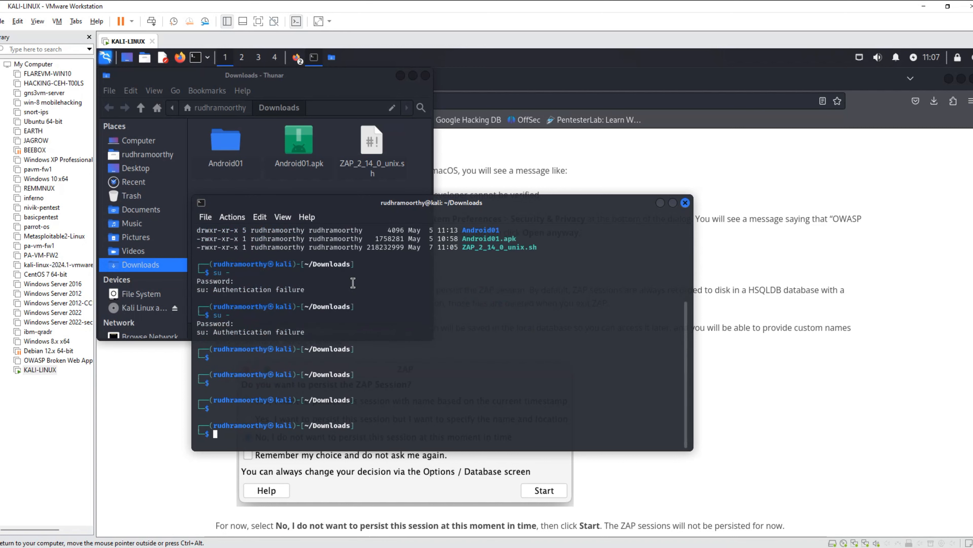
Run the installer ./ZAP_2_14_0_unix.sh with sudo and enter the account password.
type("sudo ./ZA")
key("Tab")
key("Return")
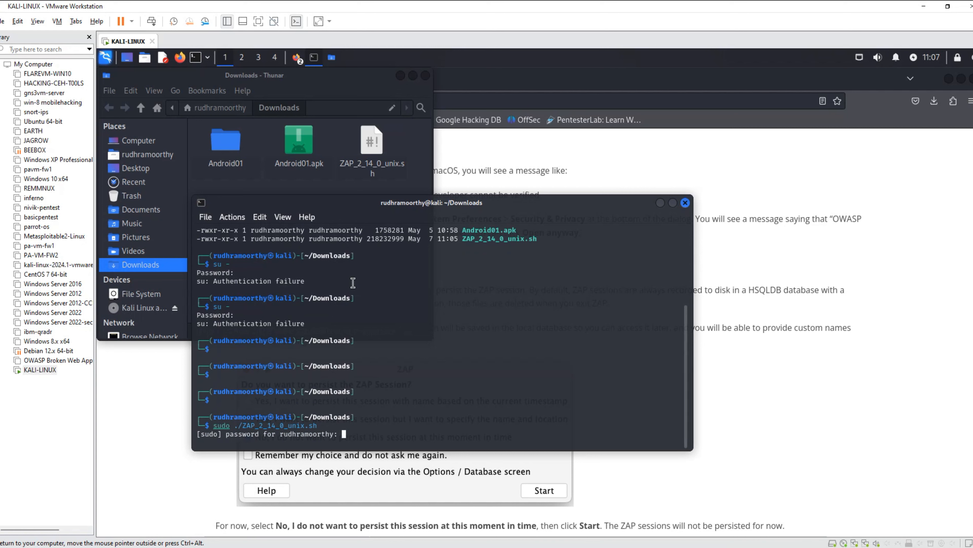
key("Return")
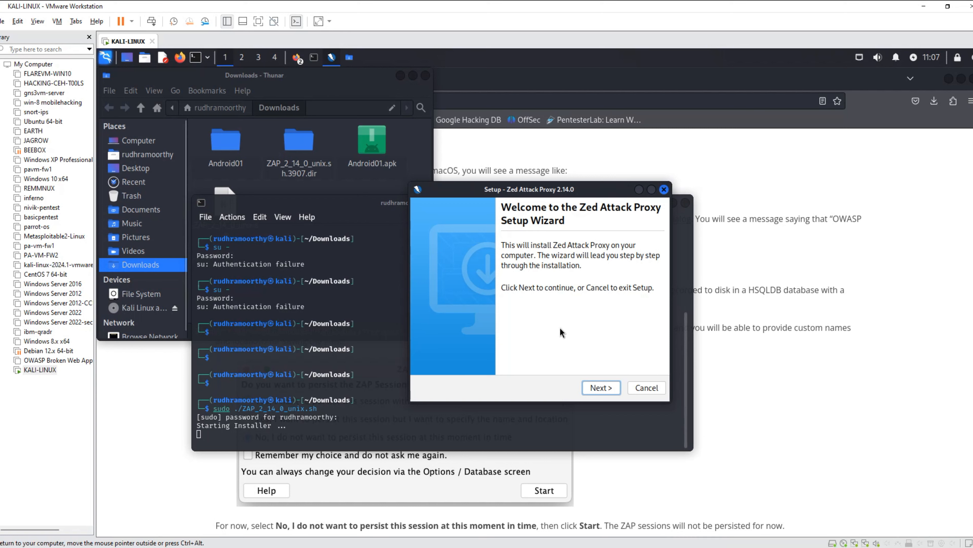
Accept the license agreement in the Zed Attack Proxy setup wizard and proceed with the Standard installation.
left_click(599, 387)
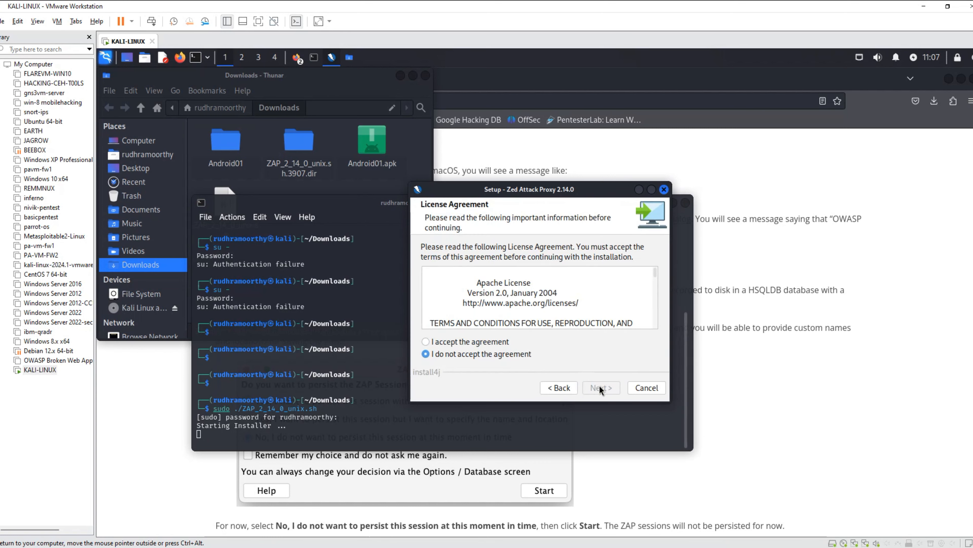
left_click(457, 340)
left_click(604, 388)
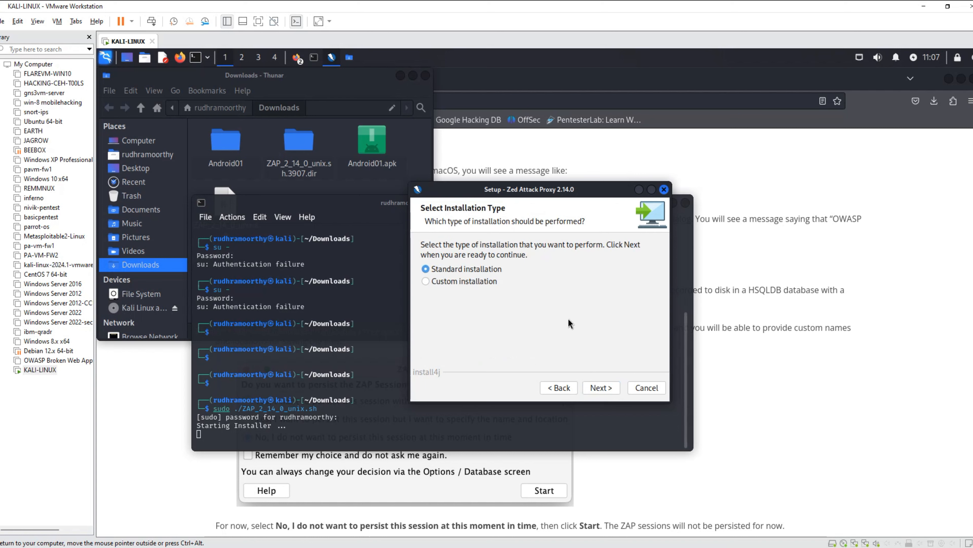
left_click(603, 386)
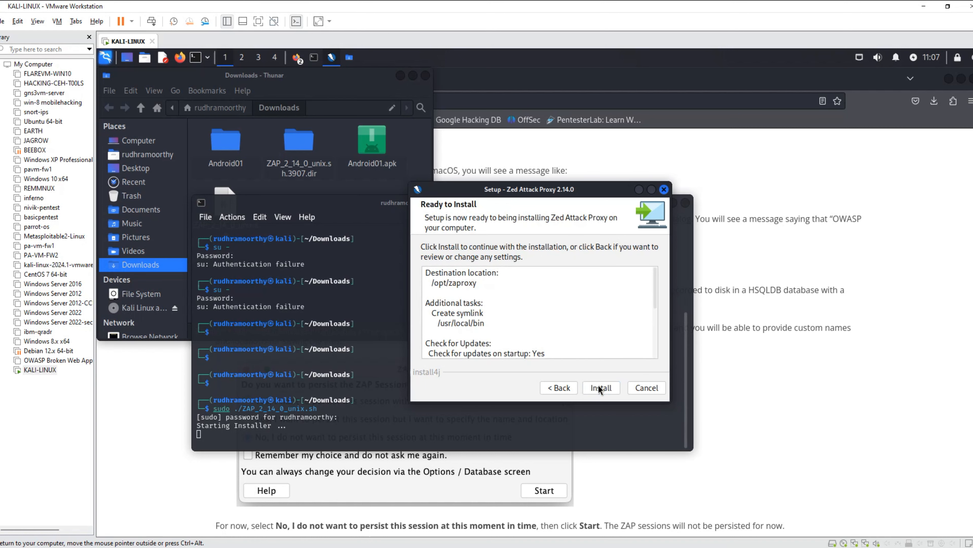
Review the installation summary, install Zed Attack Proxy through to the end of setup, and close the terminal and Downloads windows.
scroll(556, 302, "down", 5)
scroll(556, 302, "up", 2)
scroll(555, 302, "down", 2)
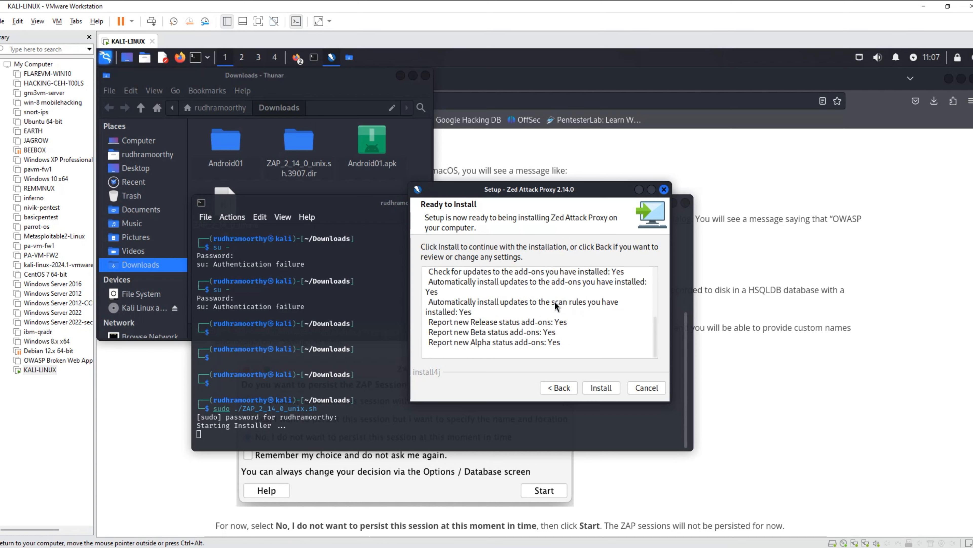
scroll(558, 313, "up", 2)
scroll(557, 314, "down", 2)
left_click(604, 388)
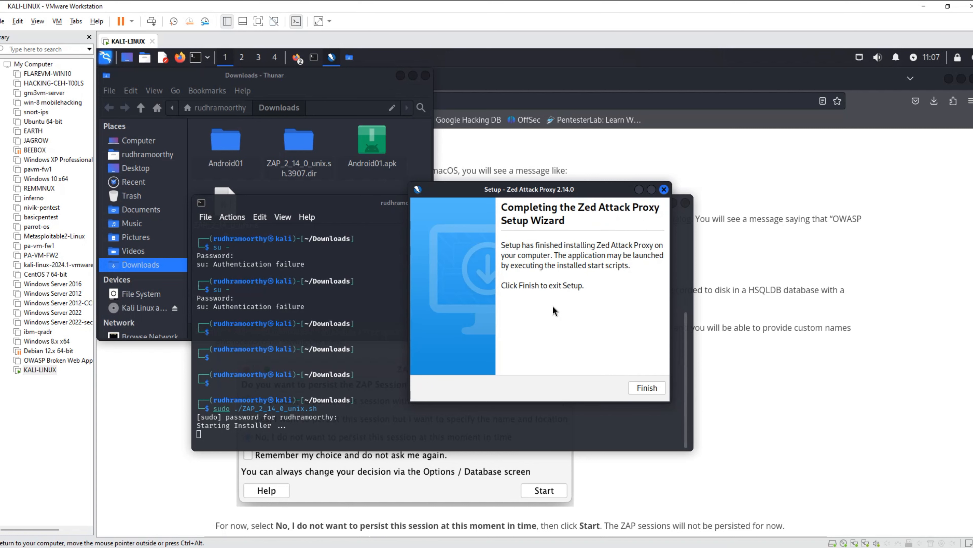
left_click(642, 387)
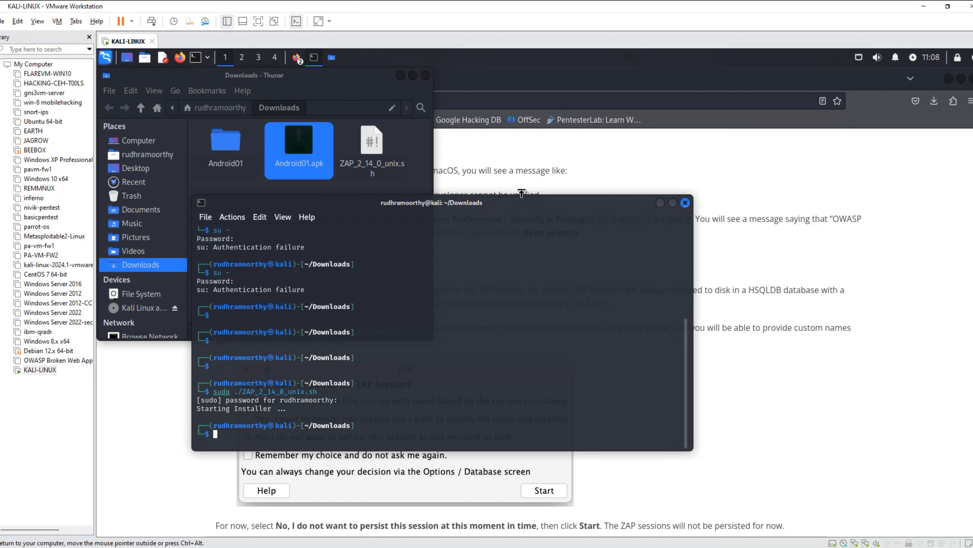
left_click(686, 203)
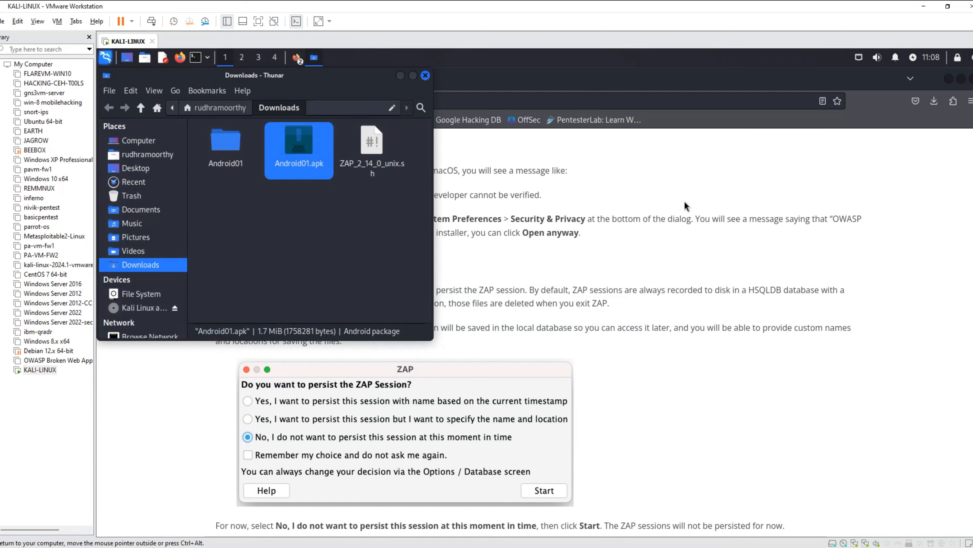
left_click(426, 76)
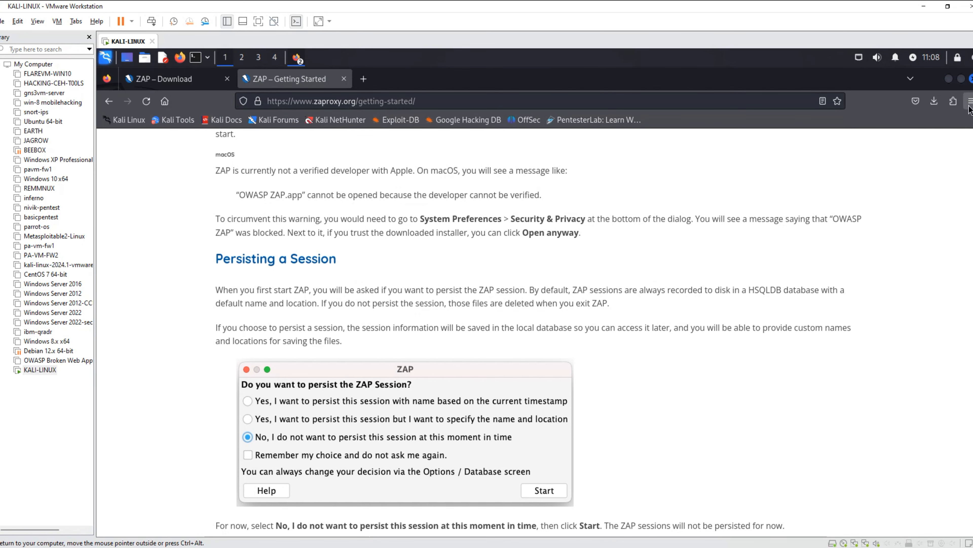
Open the Extensions page of Firefox's Add-ons Manager and search for foxy proxy.
left_click(934, 101)
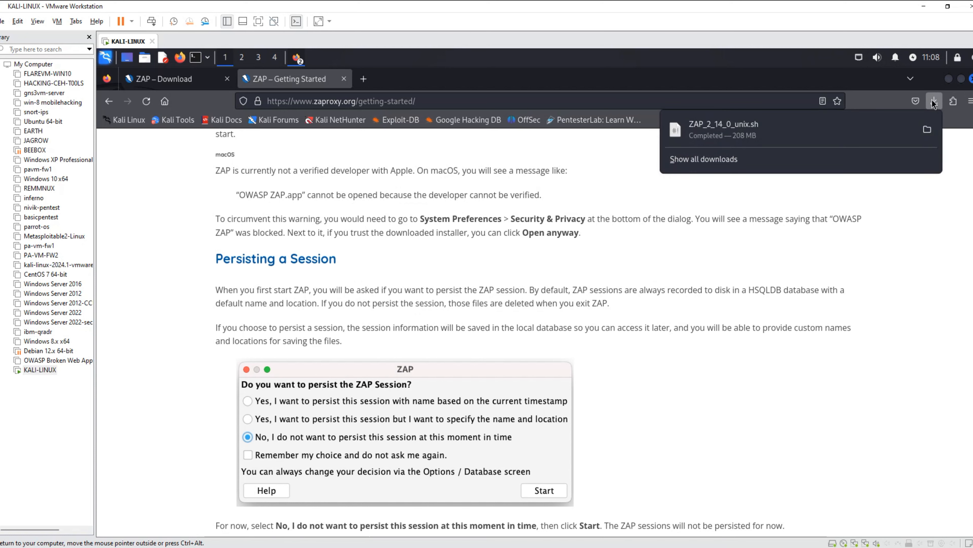
left_click(912, 102)
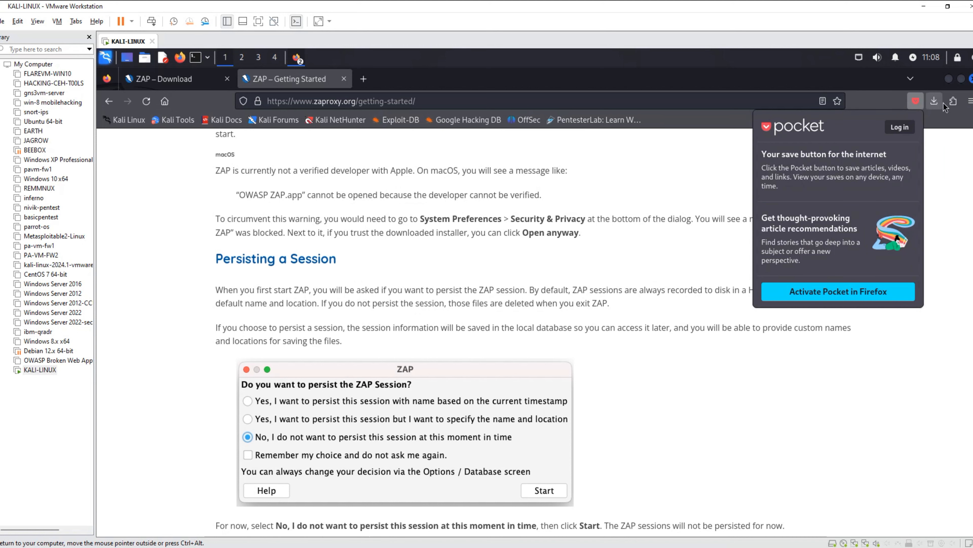
left_click(953, 102)
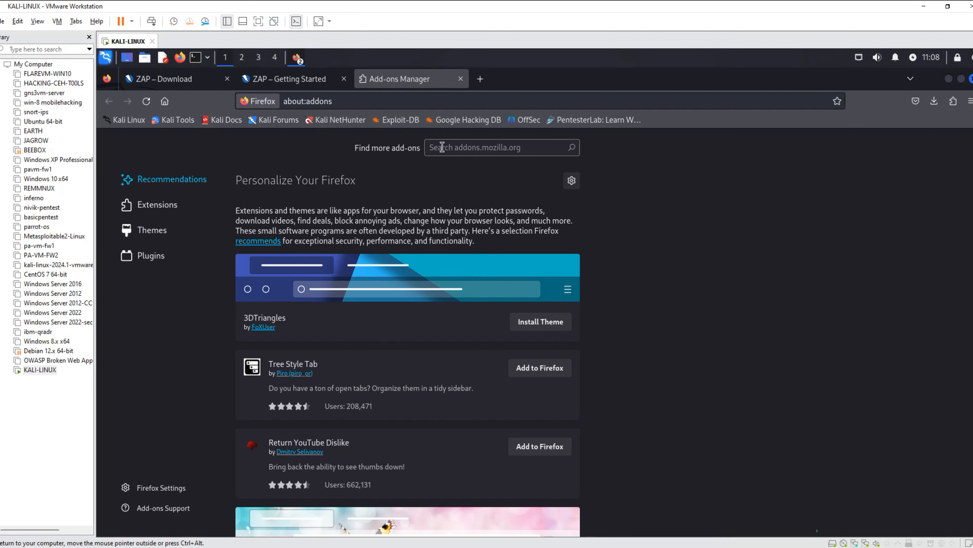
left_click(165, 209)
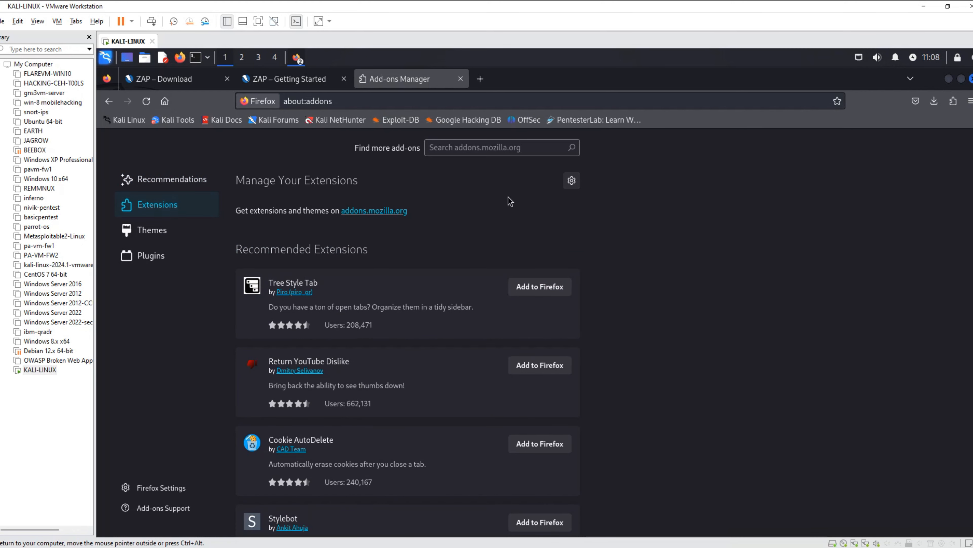
left_click(467, 149)
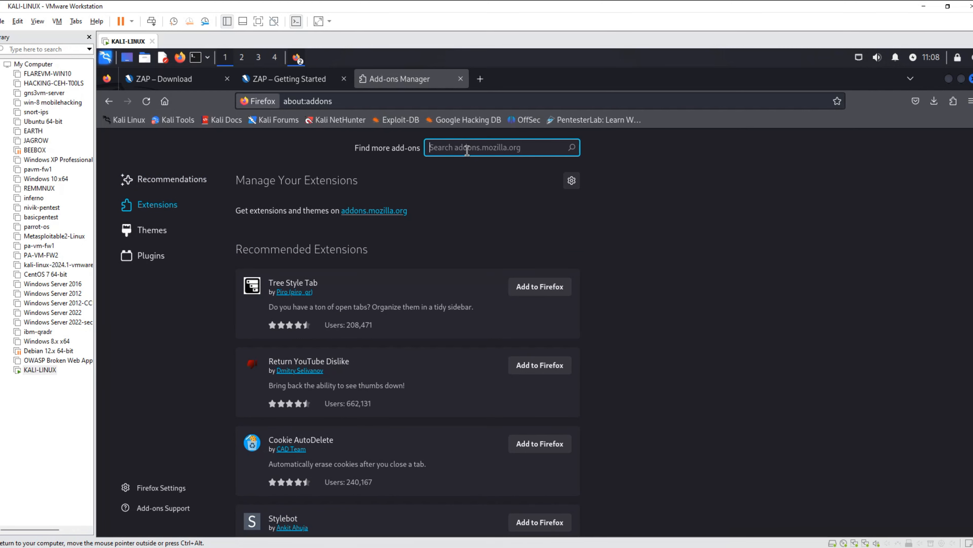
type("foxy proxy")
key("Return")
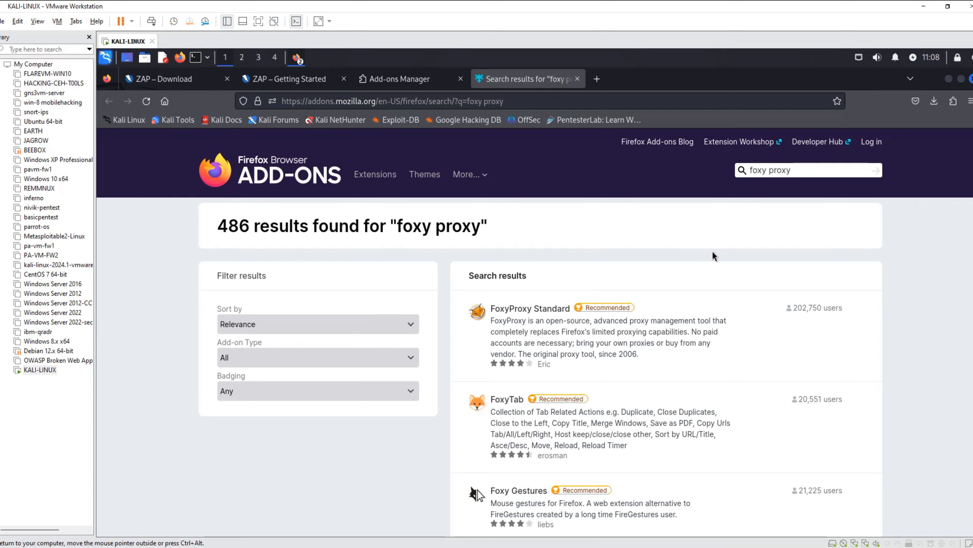
Open FoxyProxy Standard from the search results and add it to Firefox, granting the requested permissions.
scroll(664, 249, "down", 3)
scroll(665, 250, "up", 3)
left_click(530, 308)
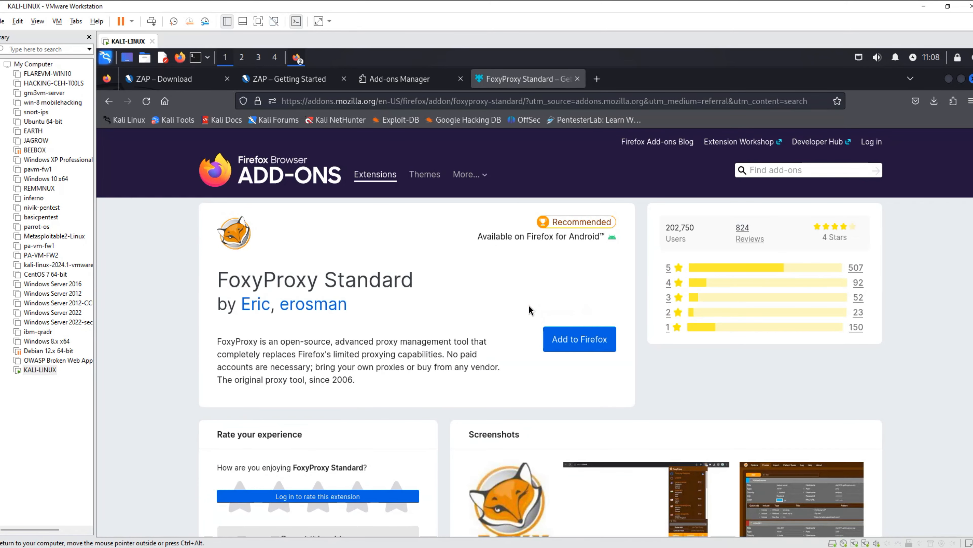
left_click(596, 339)
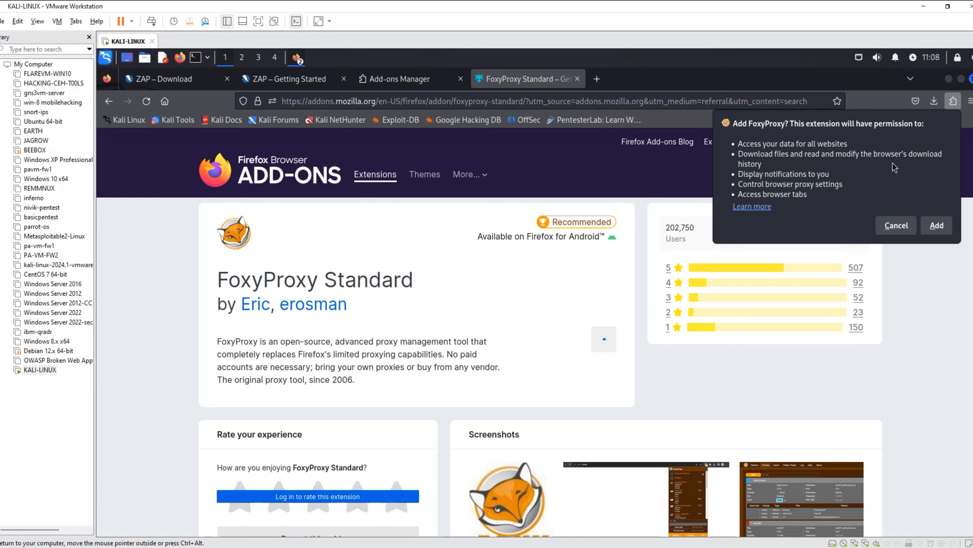
left_click(938, 226)
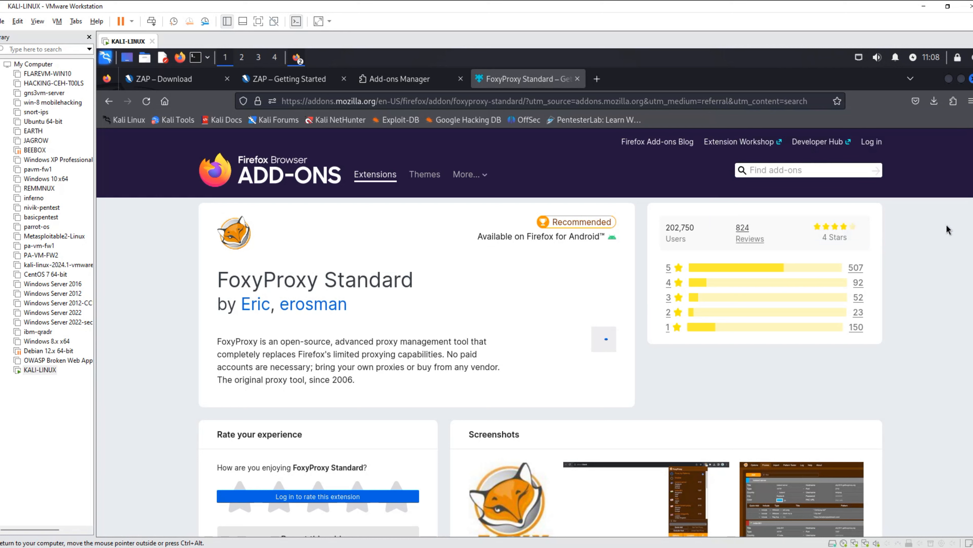
Allow FoxyProxy to run in Private Windows and confirm the notice that the extension was added.
left_click(764, 154)
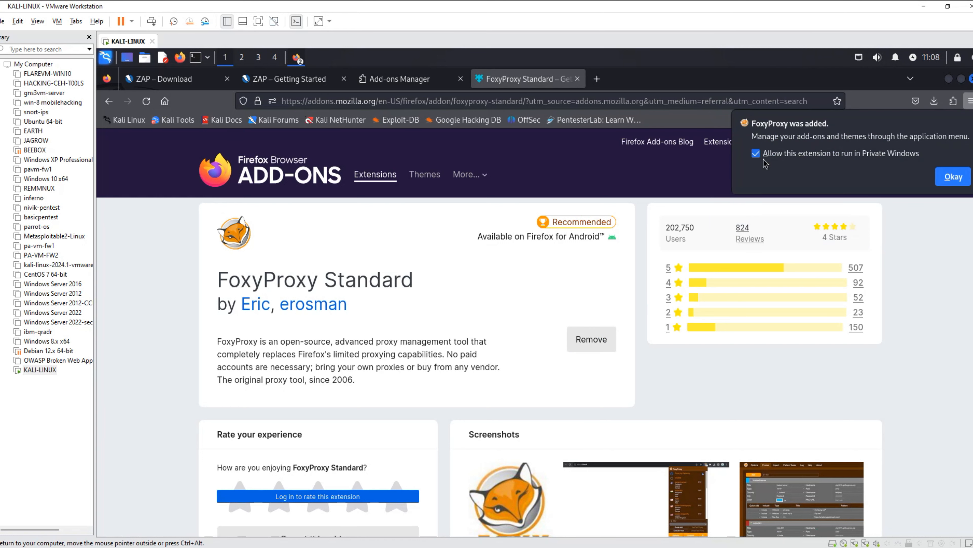
left_click(954, 179)
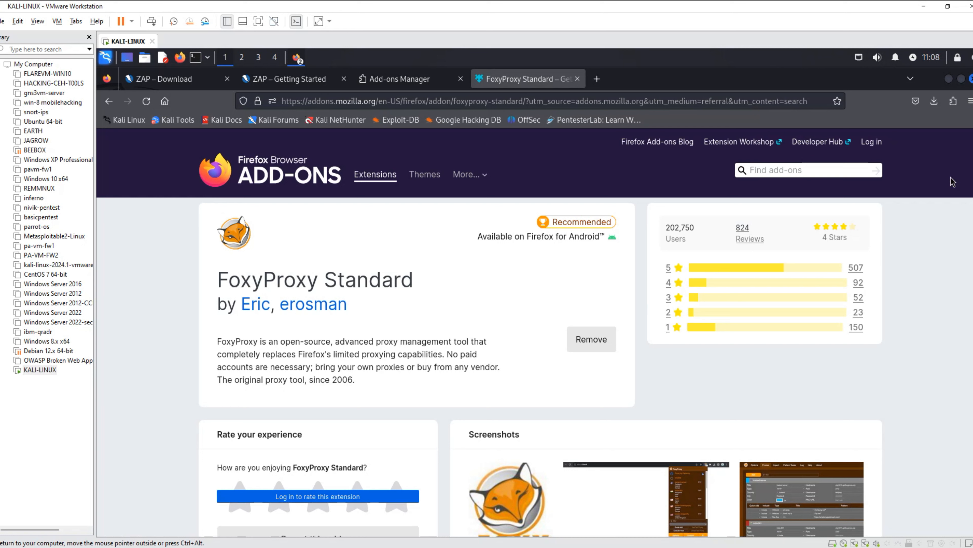
scroll(905, 127, "down", 20)
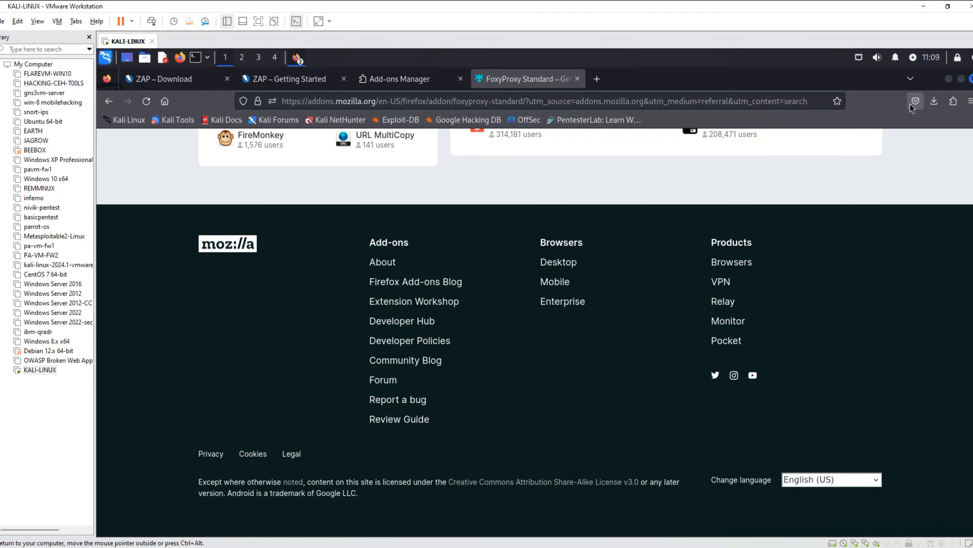
Open the FoxyProxy extension's options and show its Proxies page.
left_click(953, 101)
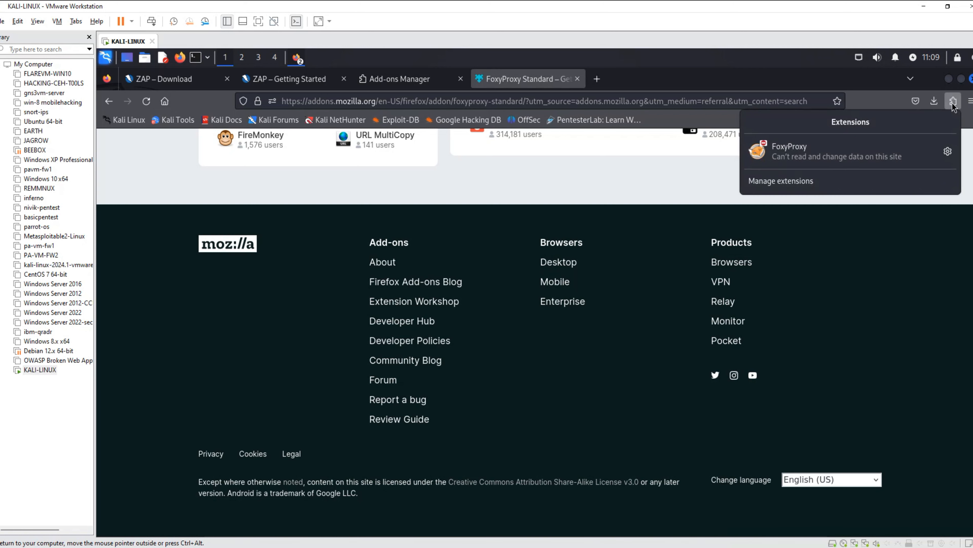
left_click(948, 152)
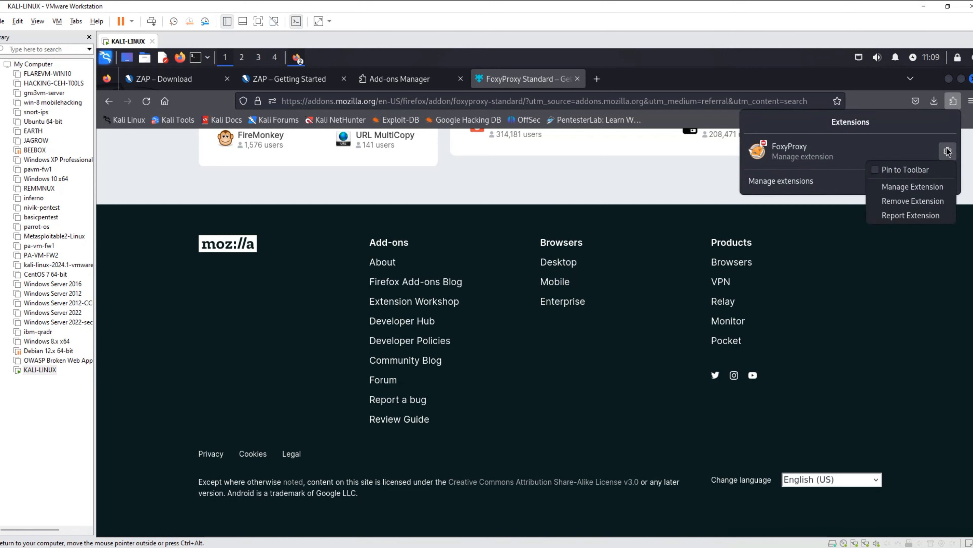
left_click(846, 160)
left_click(810, 155)
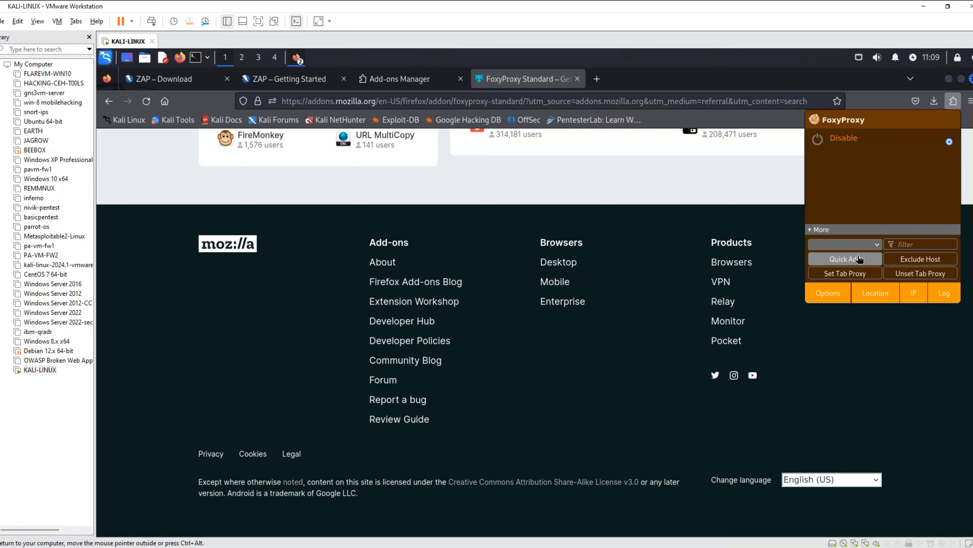
left_click(828, 293)
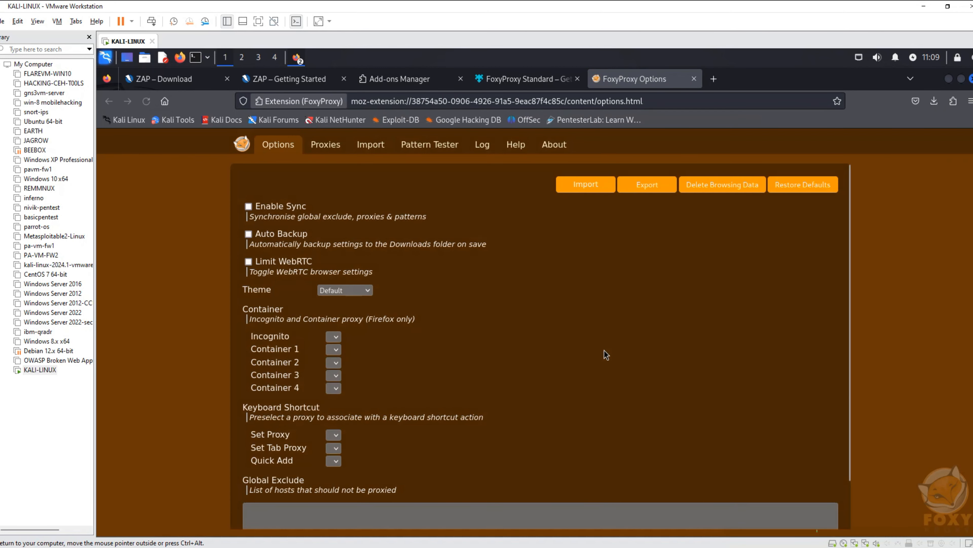
left_click(331, 148)
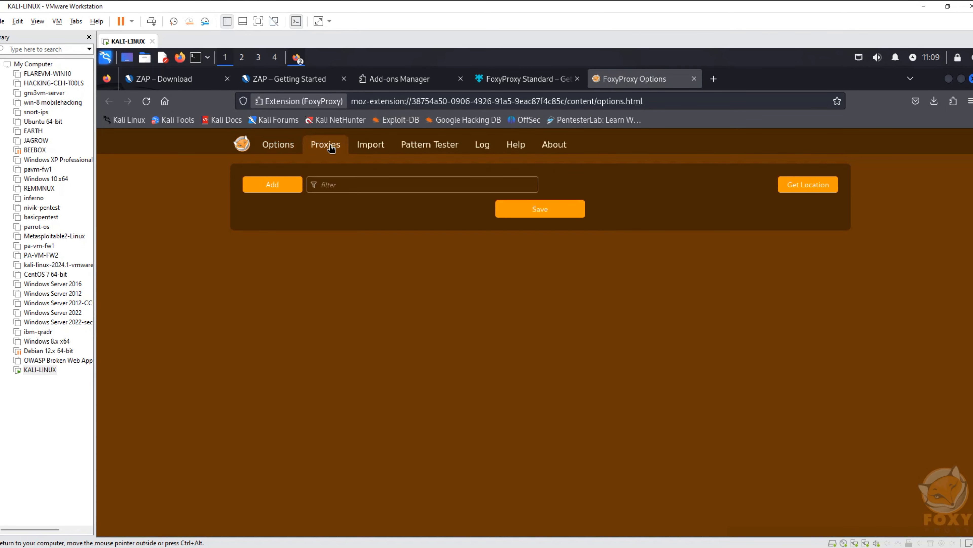
Add an HTTP proxy titled zap with hostname 127.0.0.1 and port 8081.
left_click(349, 185)
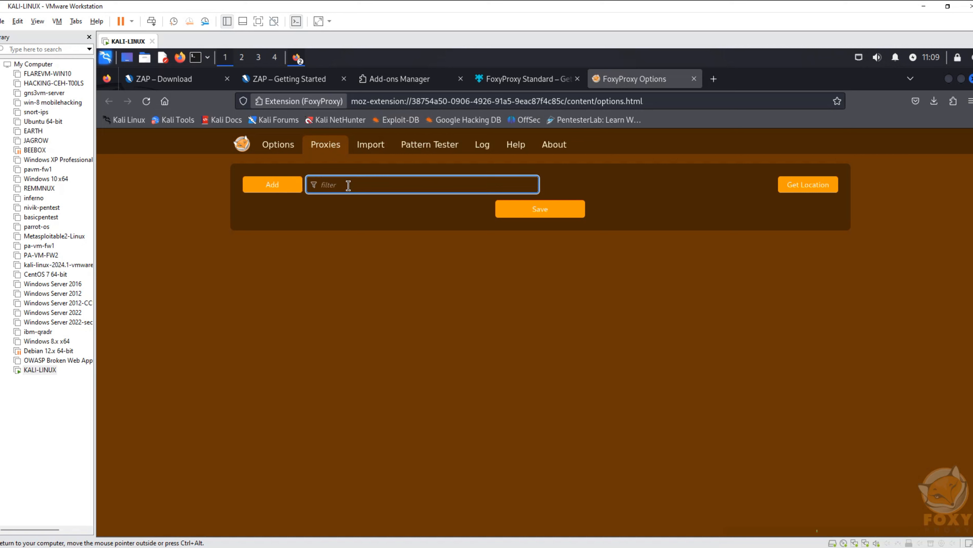
type("zap")
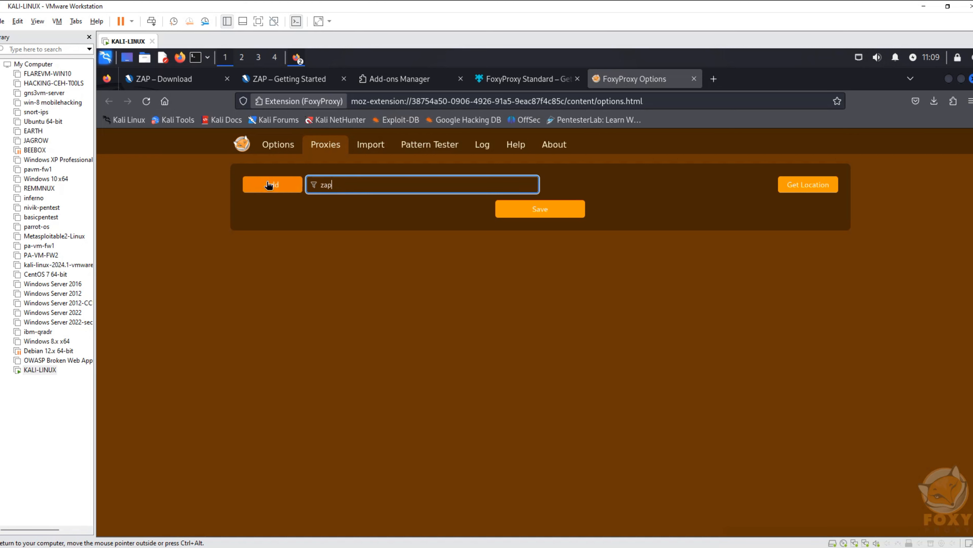
left_click(270, 185)
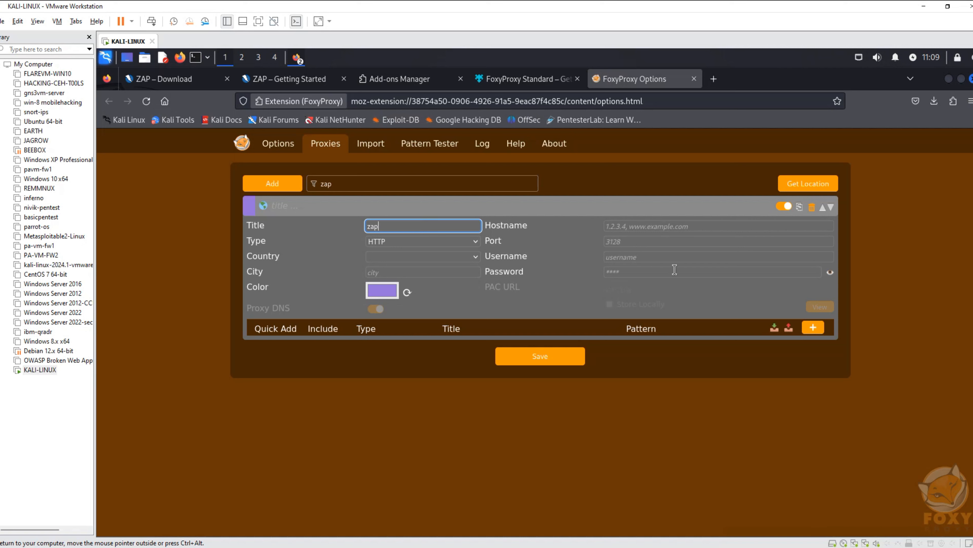
left_click(656, 245)
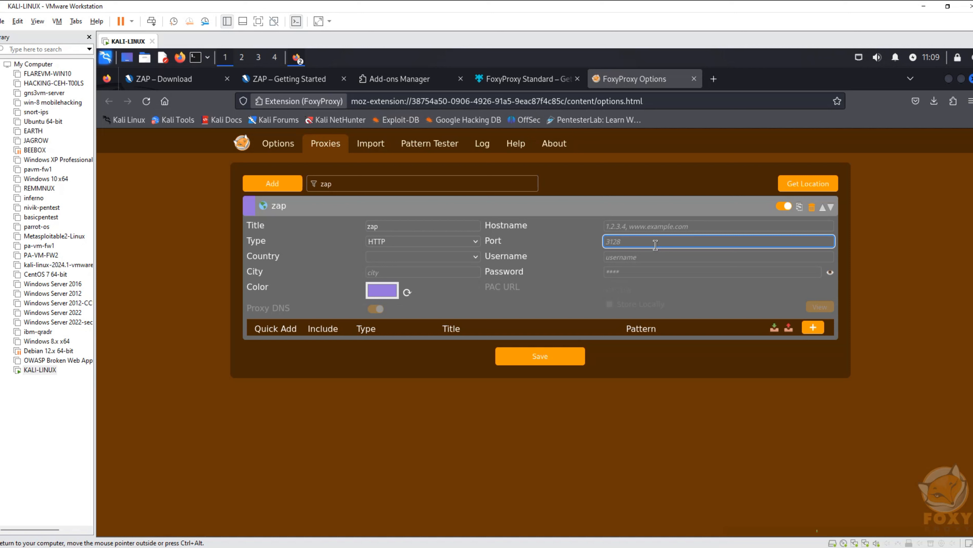
type("8081")
left_click(686, 229)
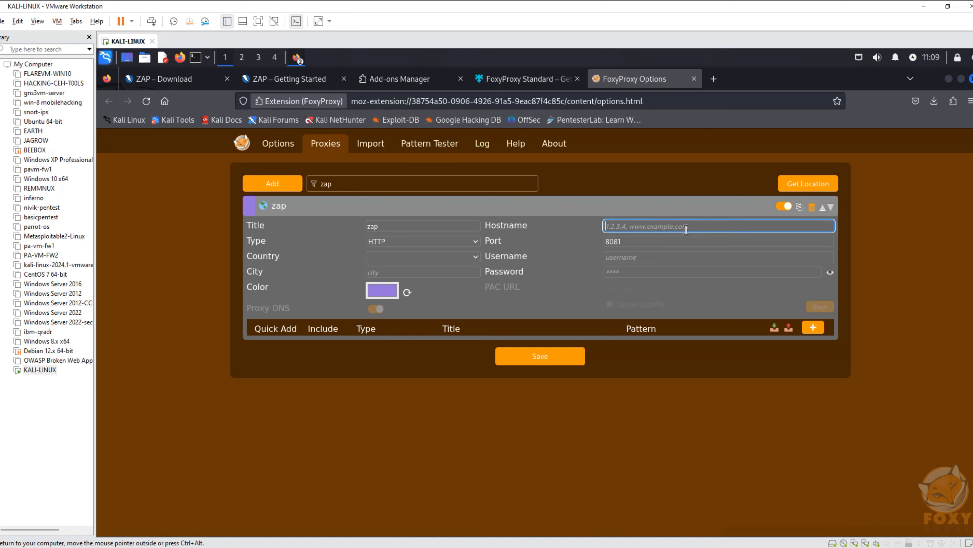
type("127.0.0.1")
Set the color of the zap proxy to yellow.
left_click(384, 291)
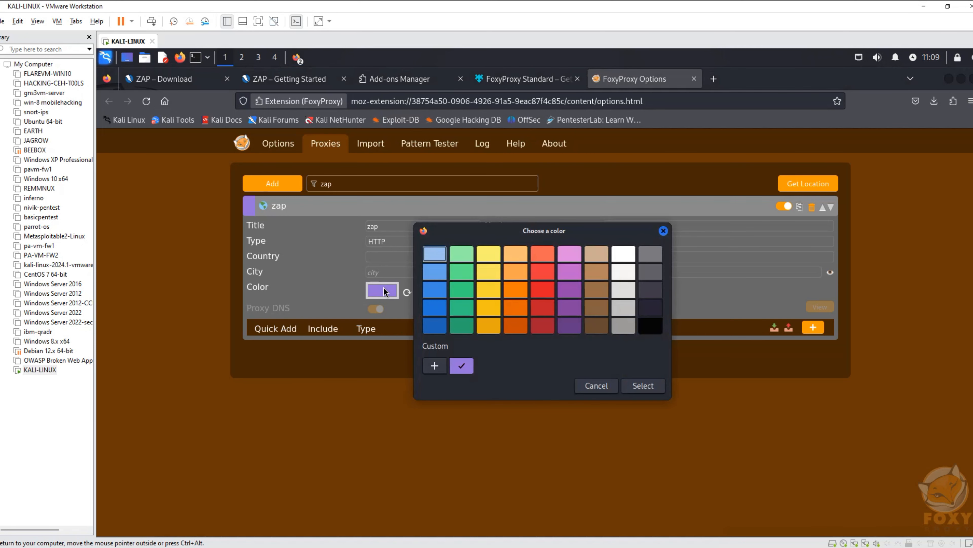
left_click(498, 271)
left_click(643, 386)
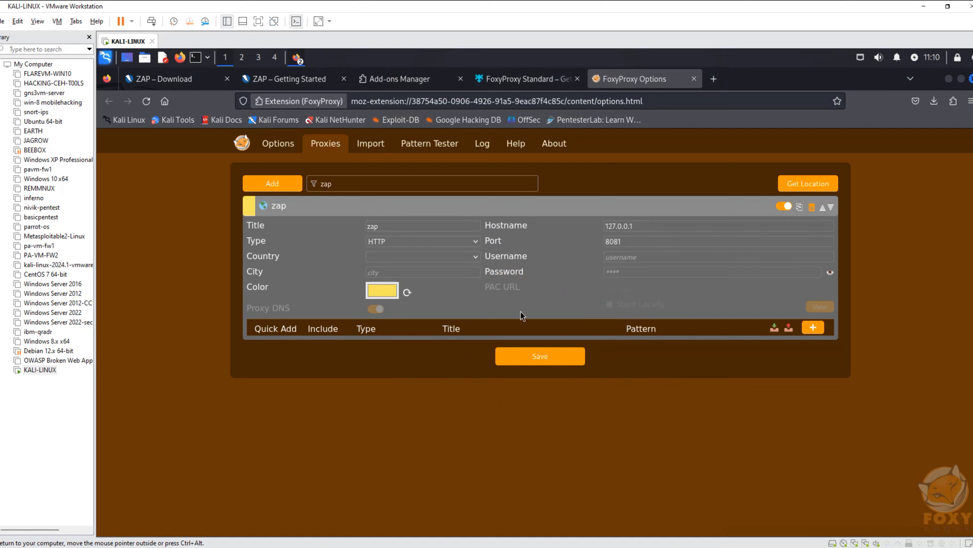
Save the zap proxy settings, removing the blank pattern row added to it.
left_click(552, 357)
right_click(546, 367)
left_click(533, 358)
left_click(814, 327)
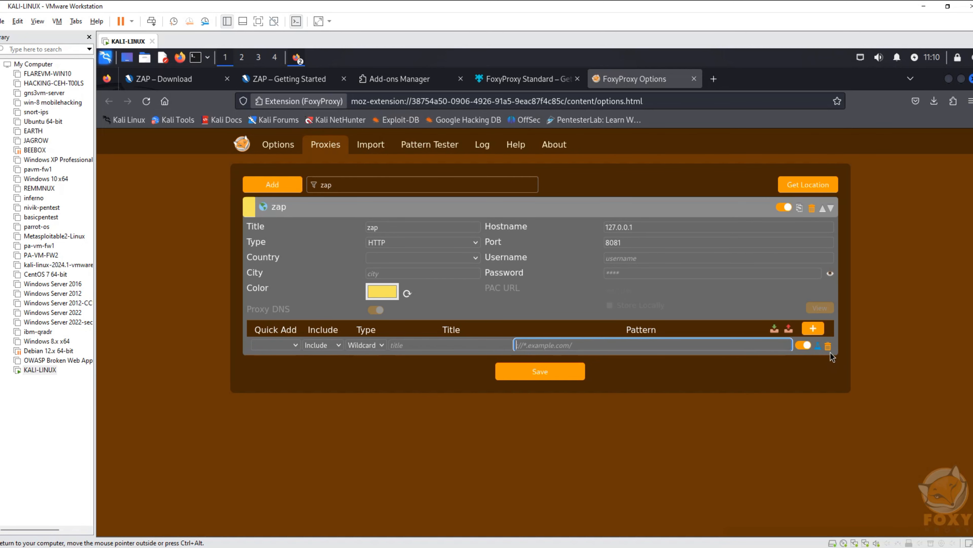
left_click(828, 346)
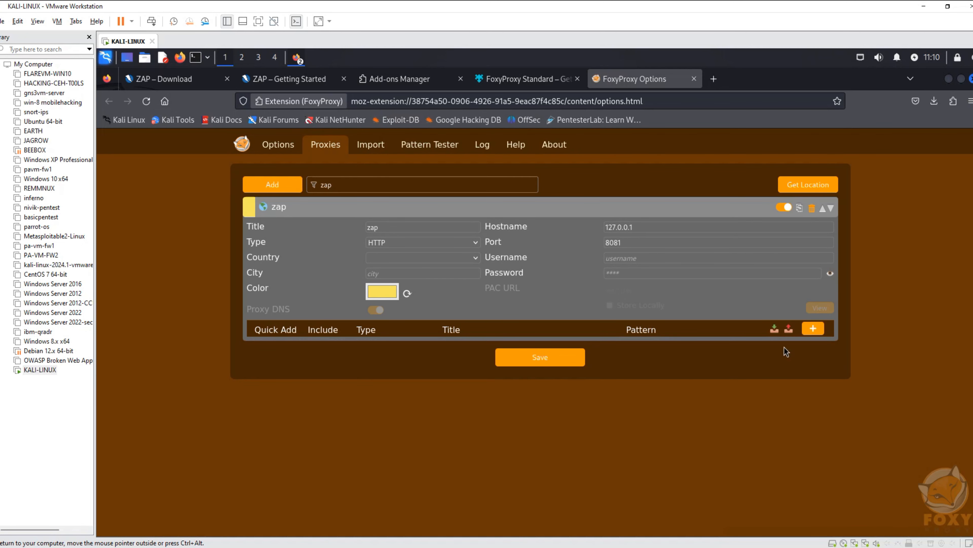
left_click(554, 364)
Open the FoxyProxy extension popup to check its list of available proxies.
left_click(934, 101)
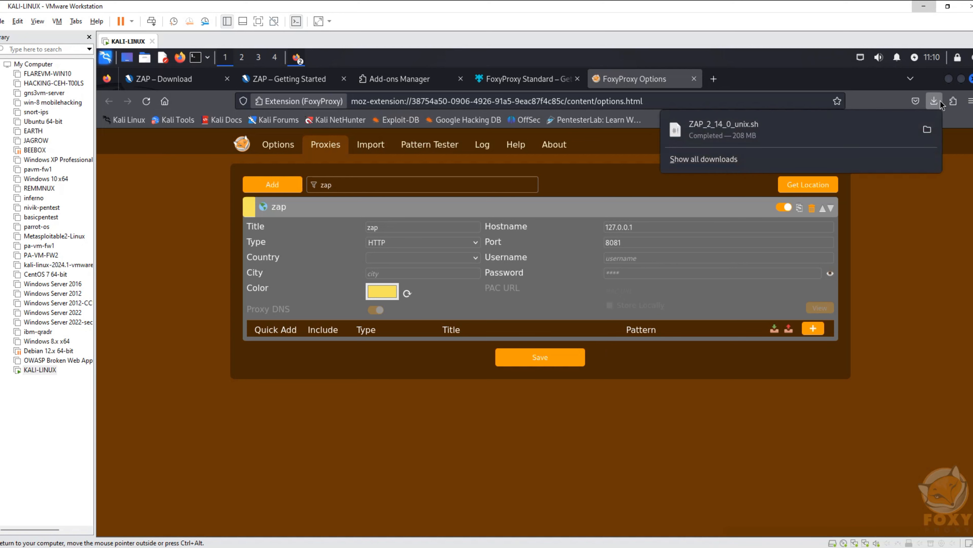
left_click(954, 101)
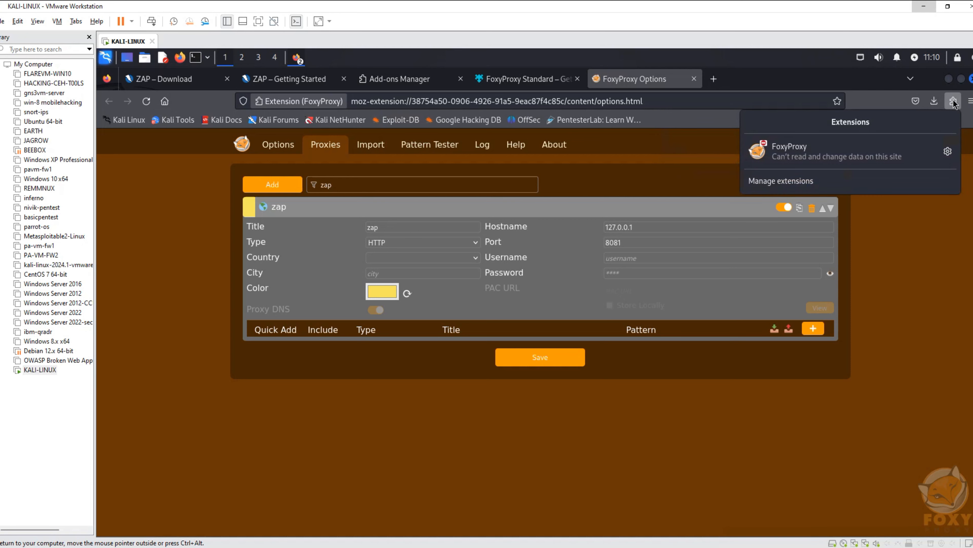
left_click(949, 152)
left_click(838, 154)
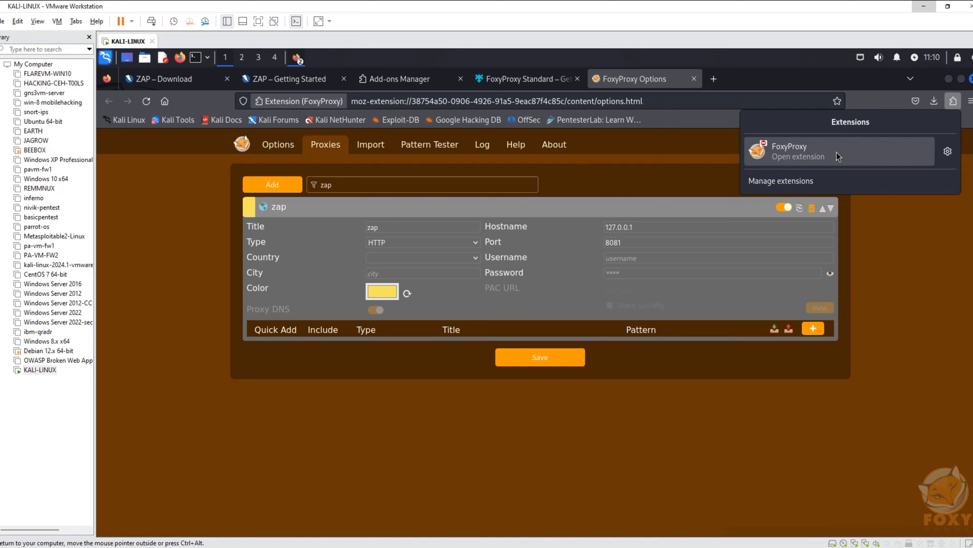
left_click(837, 155)
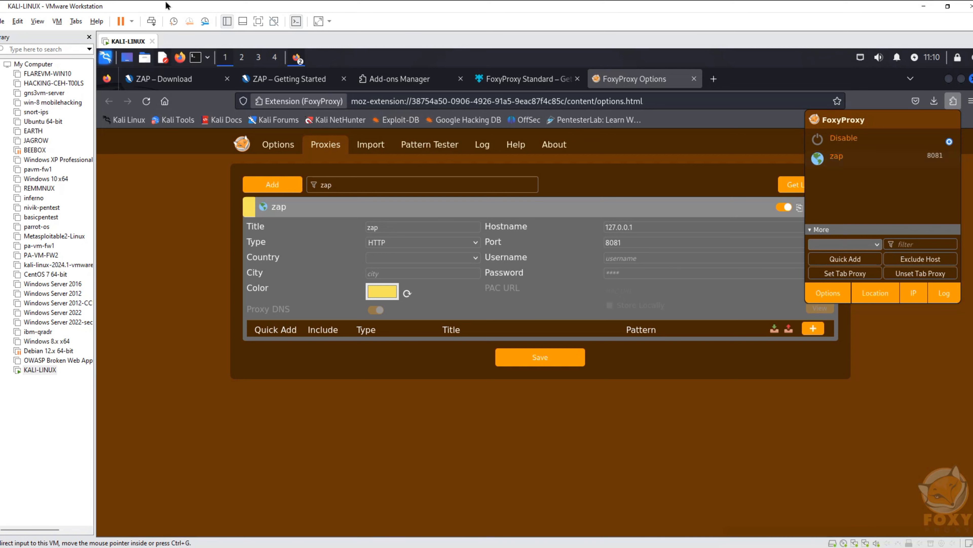
Find and launch ZAP from the Kali applications, start without persisting the session, and maximize its window.
left_click(106, 56)
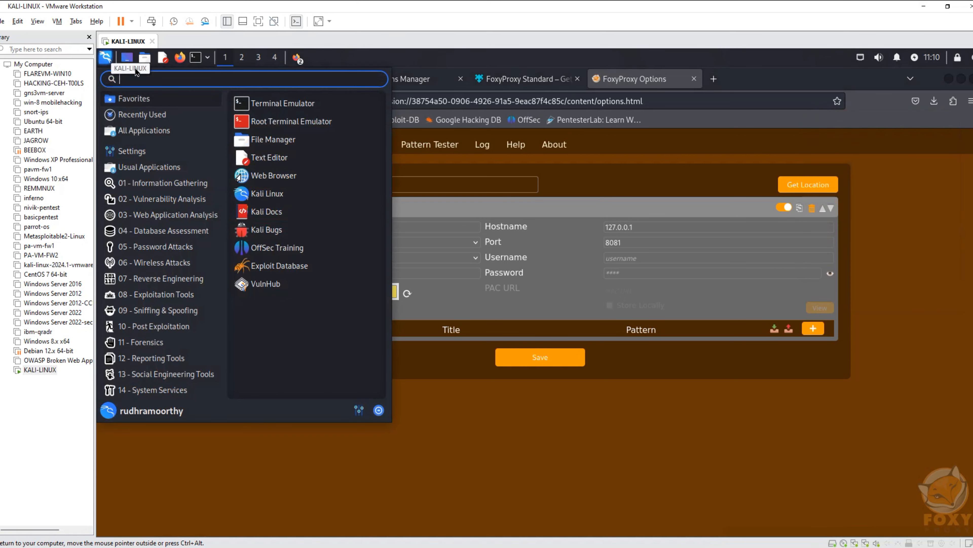
type("zap")
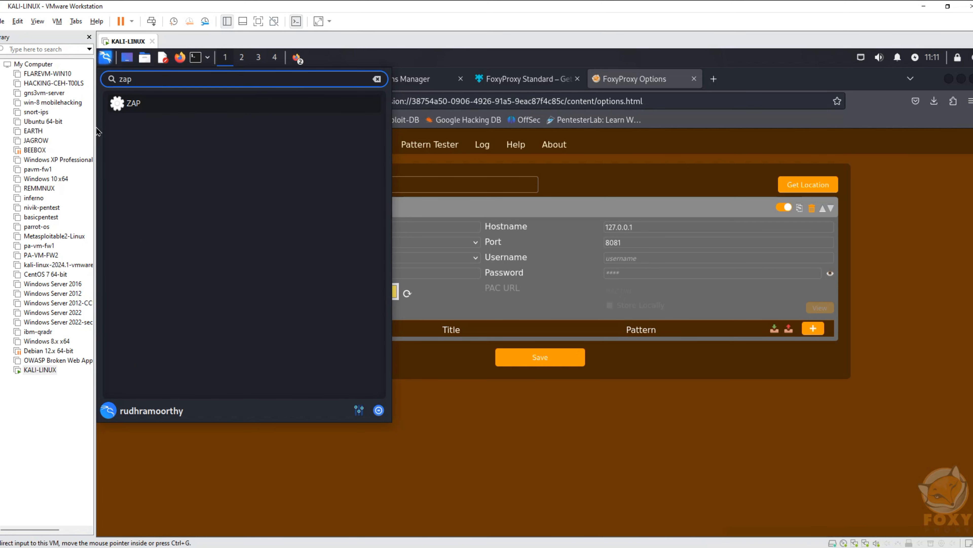
left_click(130, 105)
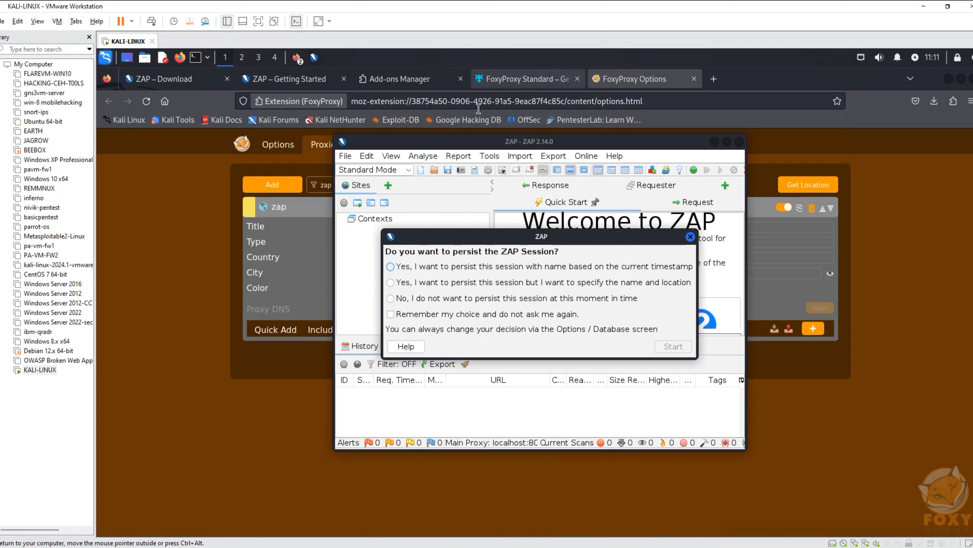
left_click(411, 299)
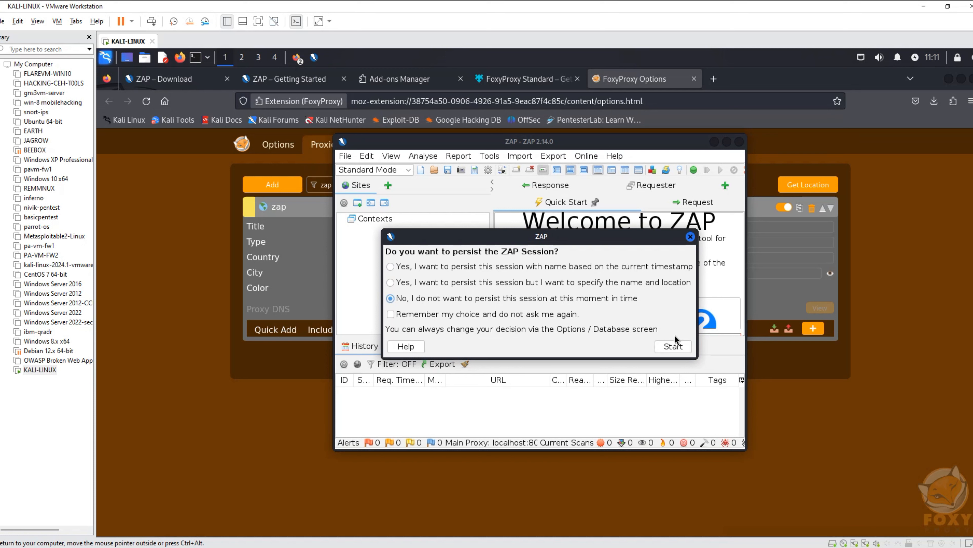
left_click(676, 347)
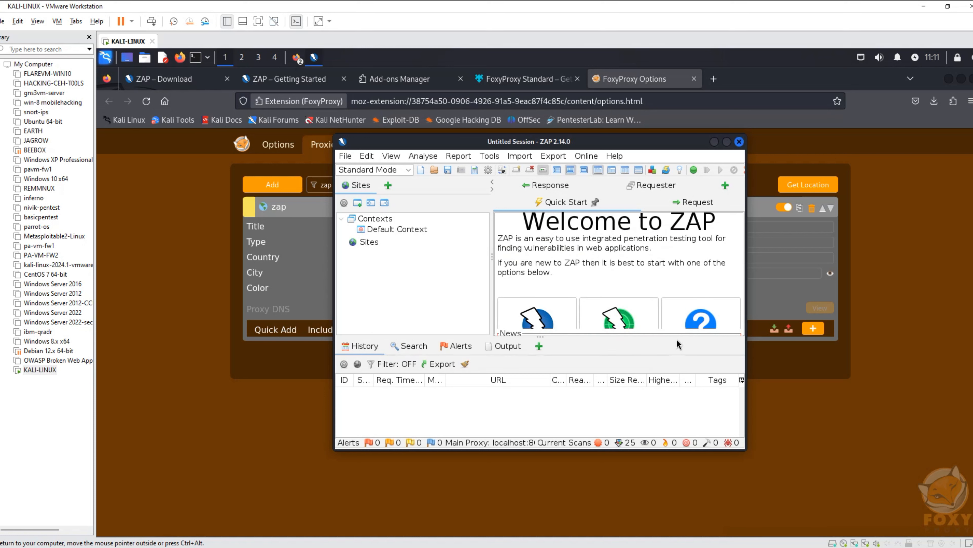
left_click(727, 145)
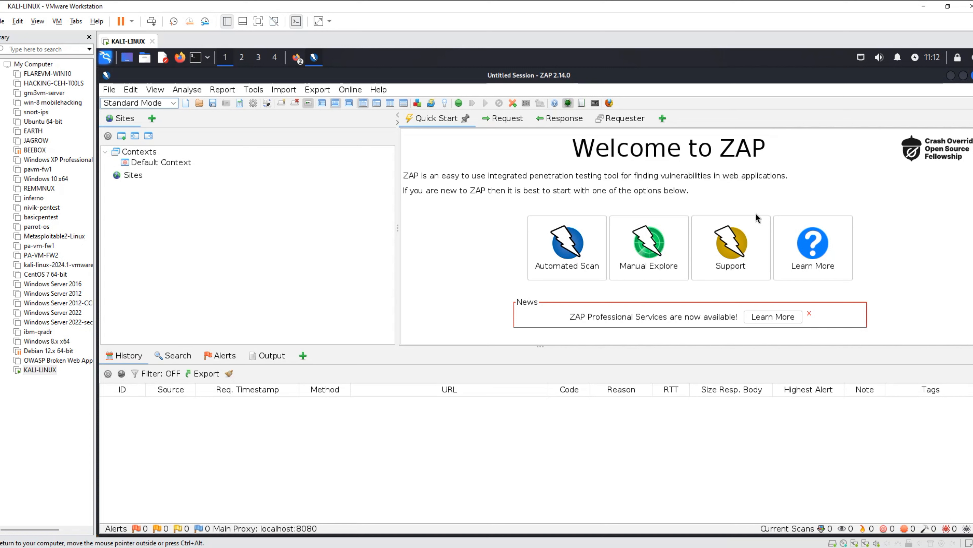
left_click(581, 241)
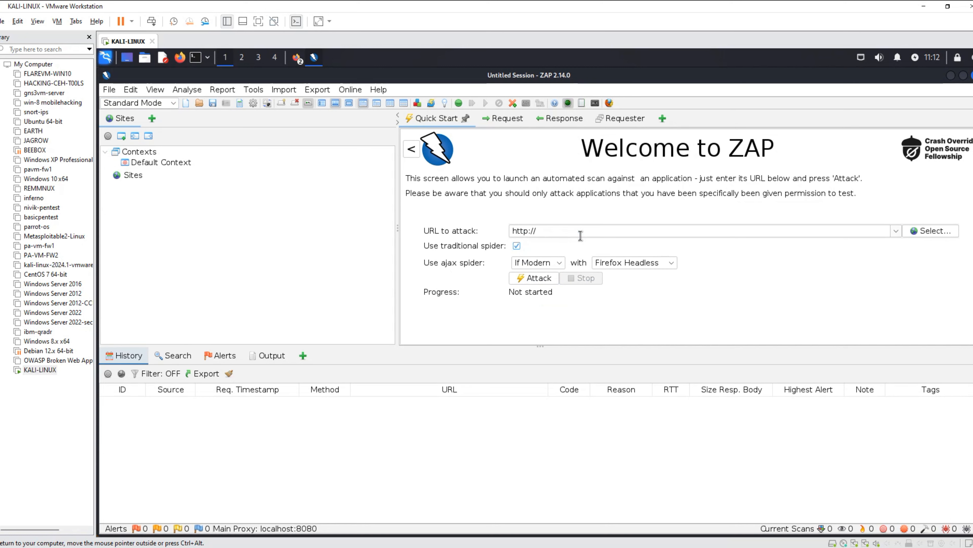
left_click(581, 236)
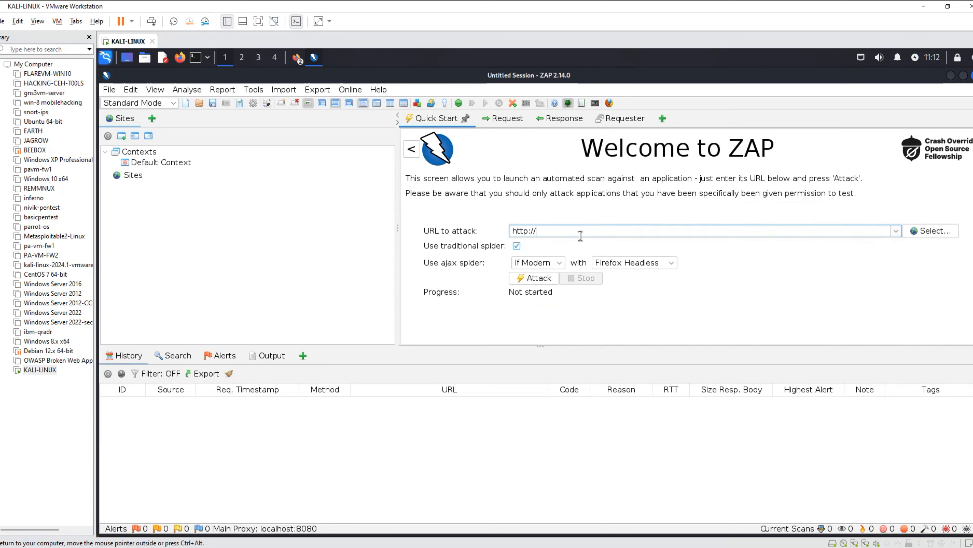
type("www.google.com")
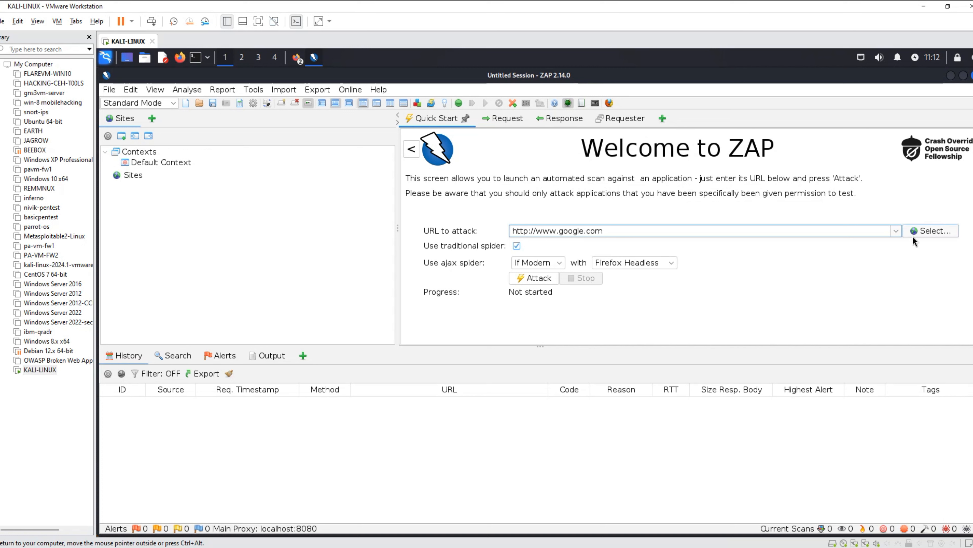
left_click(929, 229)
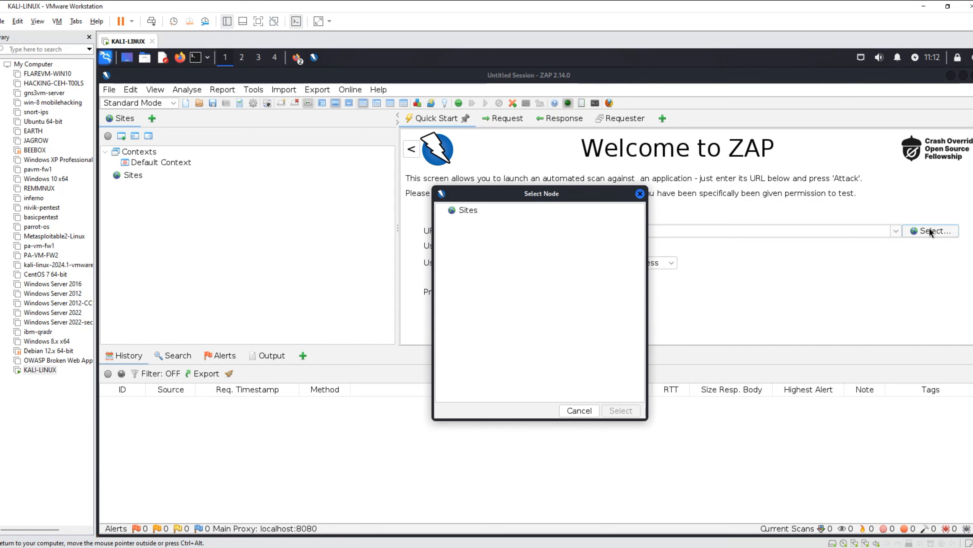
left_click(639, 193)
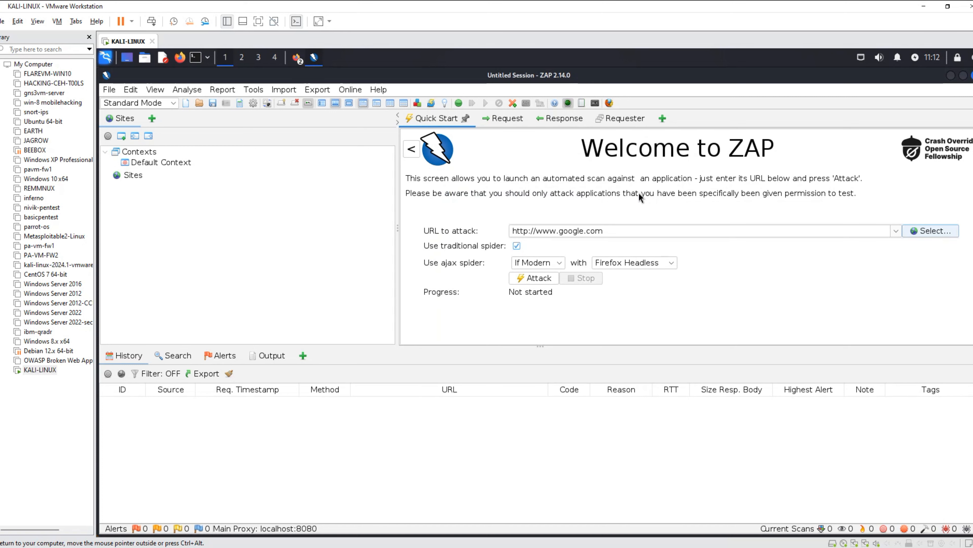
left_click_drag(612, 231, 445, 227)
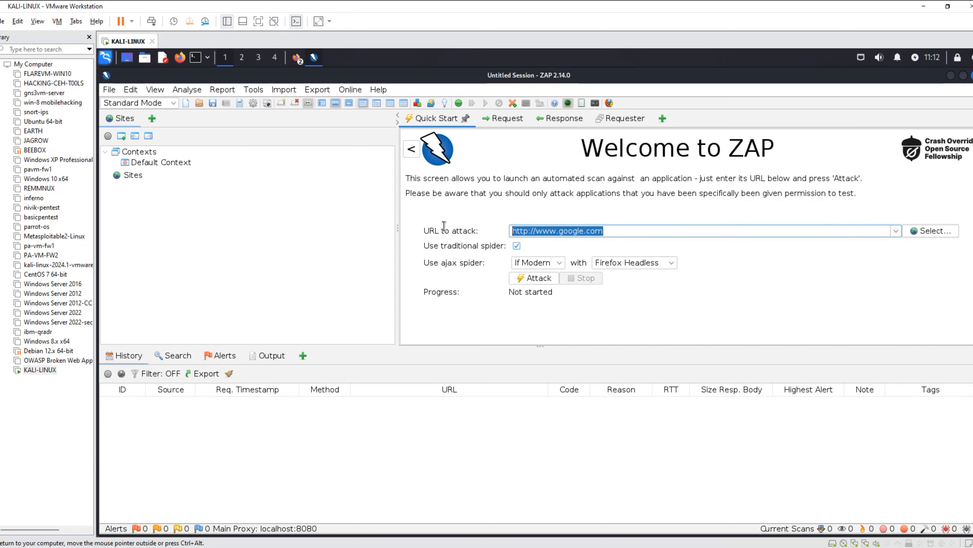
left_click(527, 277)
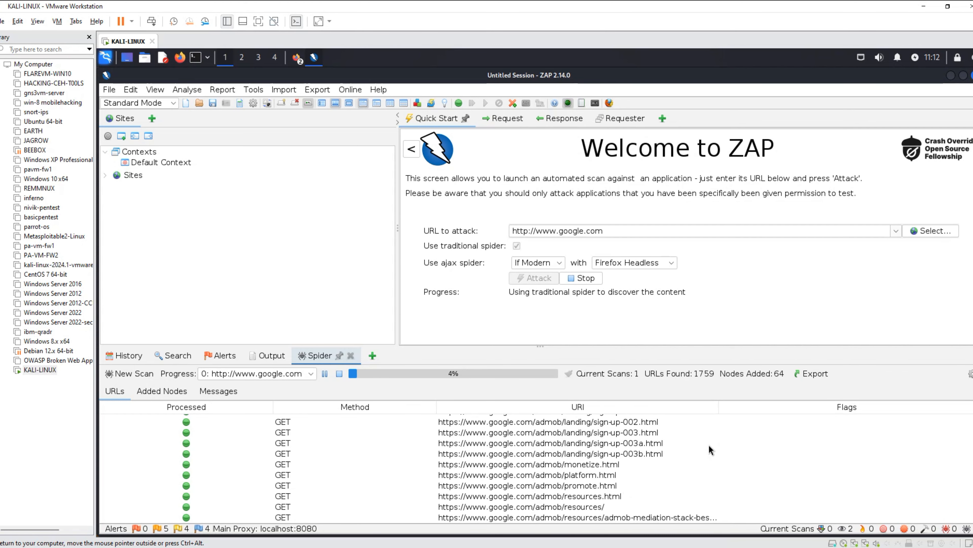
Examine the running scan's alerts, output log, spider progress, request history and search view.
left_click(229, 359)
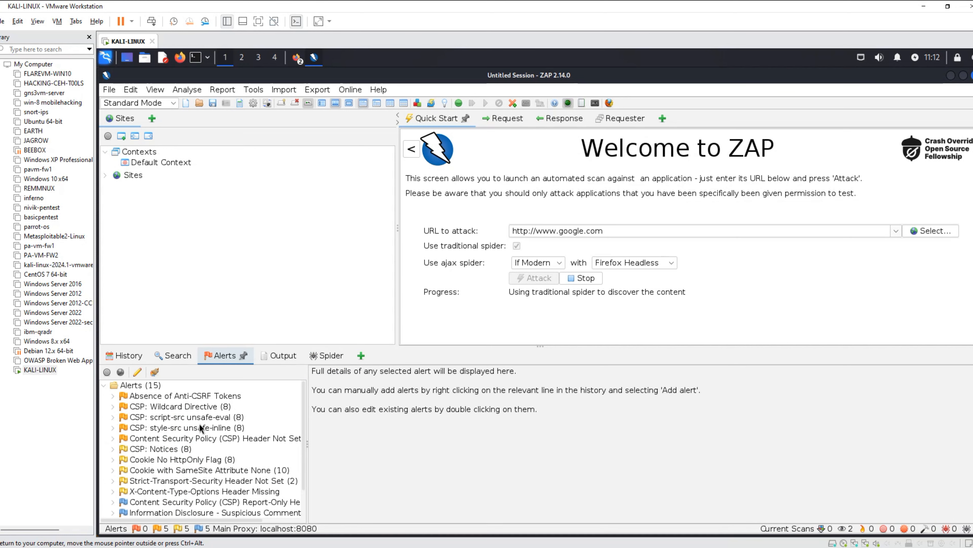
scroll(194, 427, "down", 1)
left_click(283, 356)
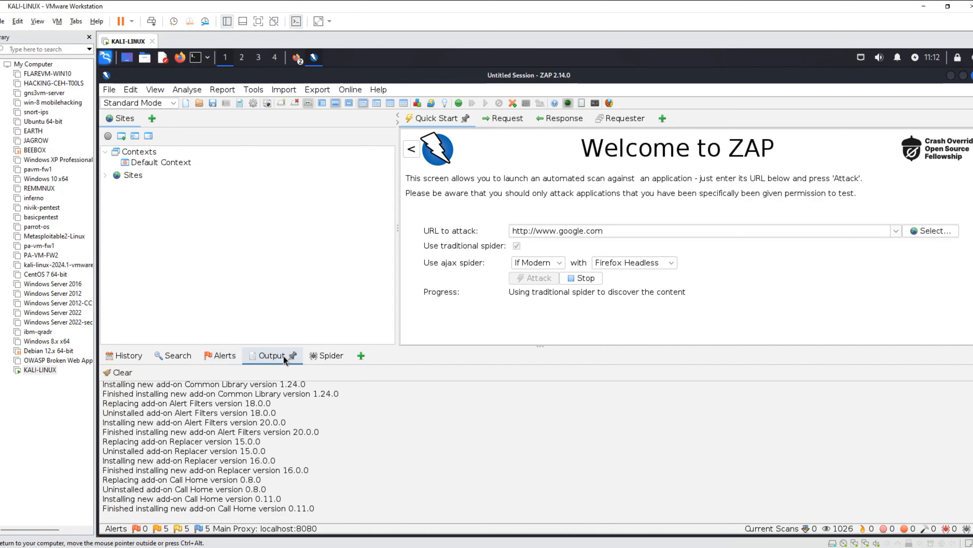
left_click(327, 355)
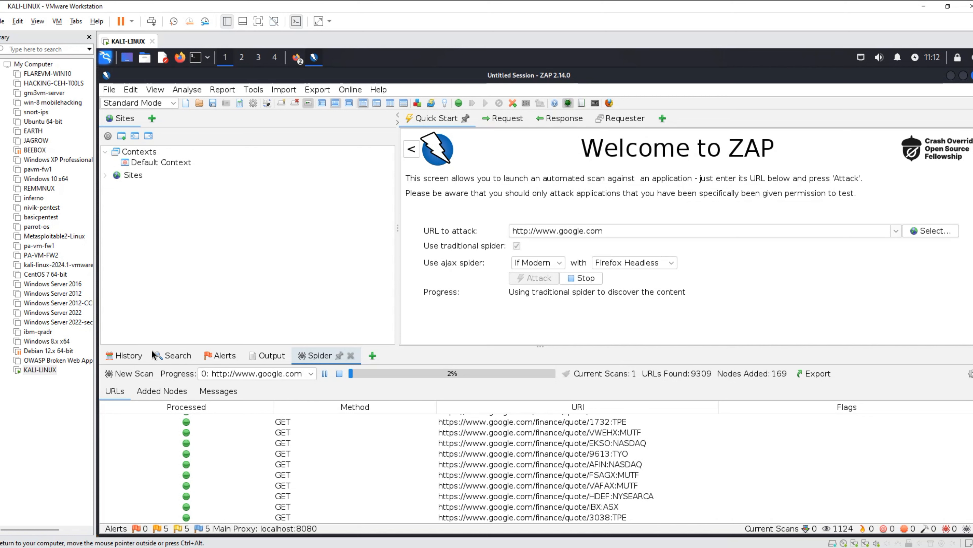
left_click(134, 353)
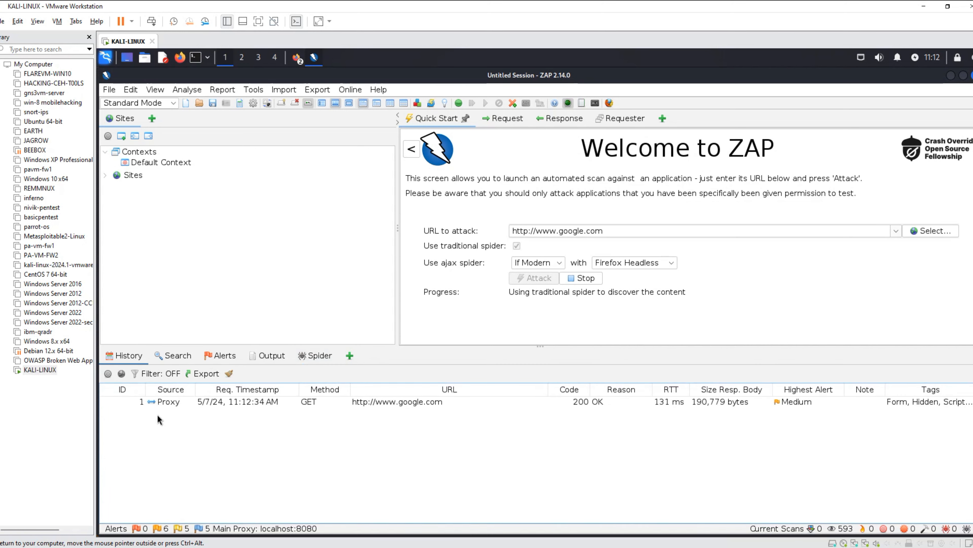
left_click(173, 354)
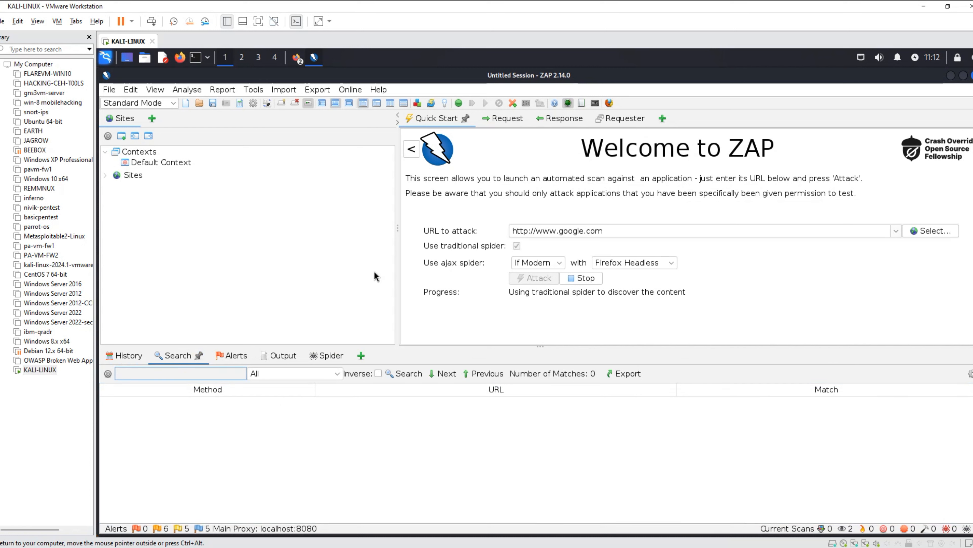